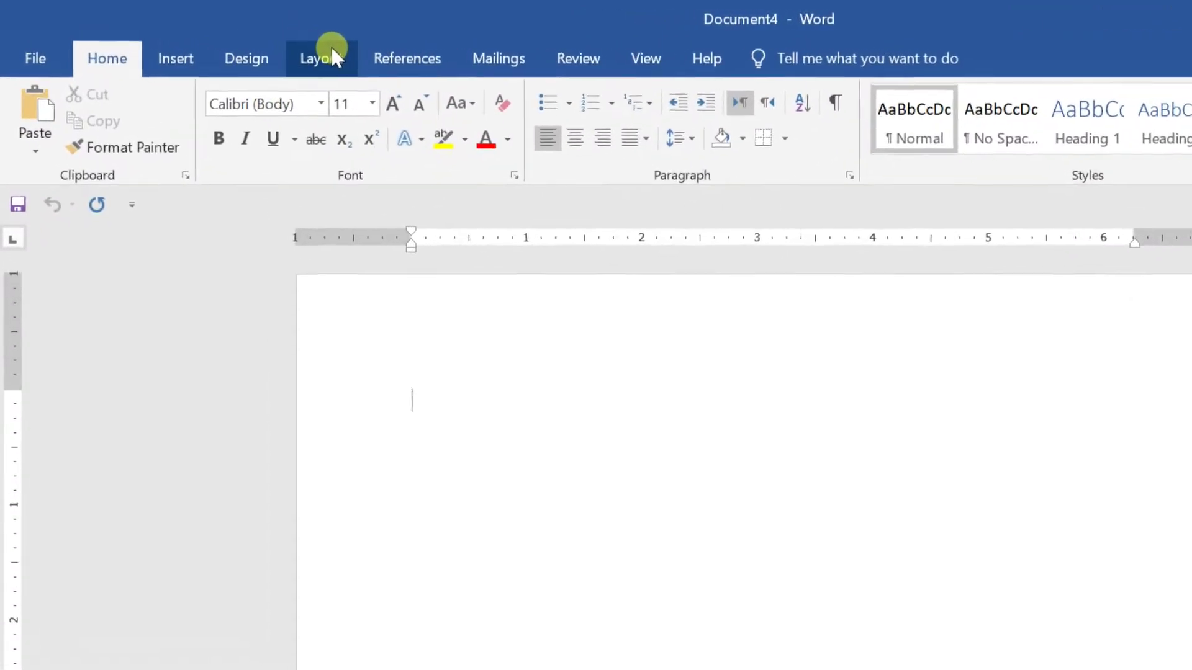
Open the More Columns dialog from the Layout tab's Columns list for the blank document.
click(336, 58)
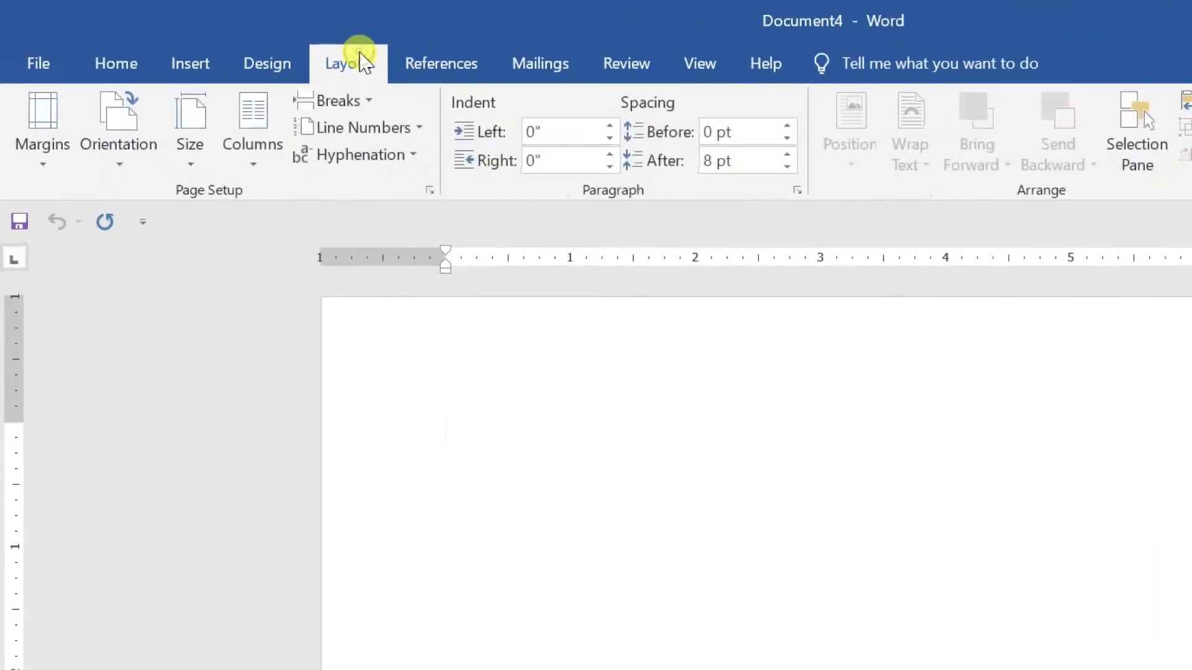
click(256, 163)
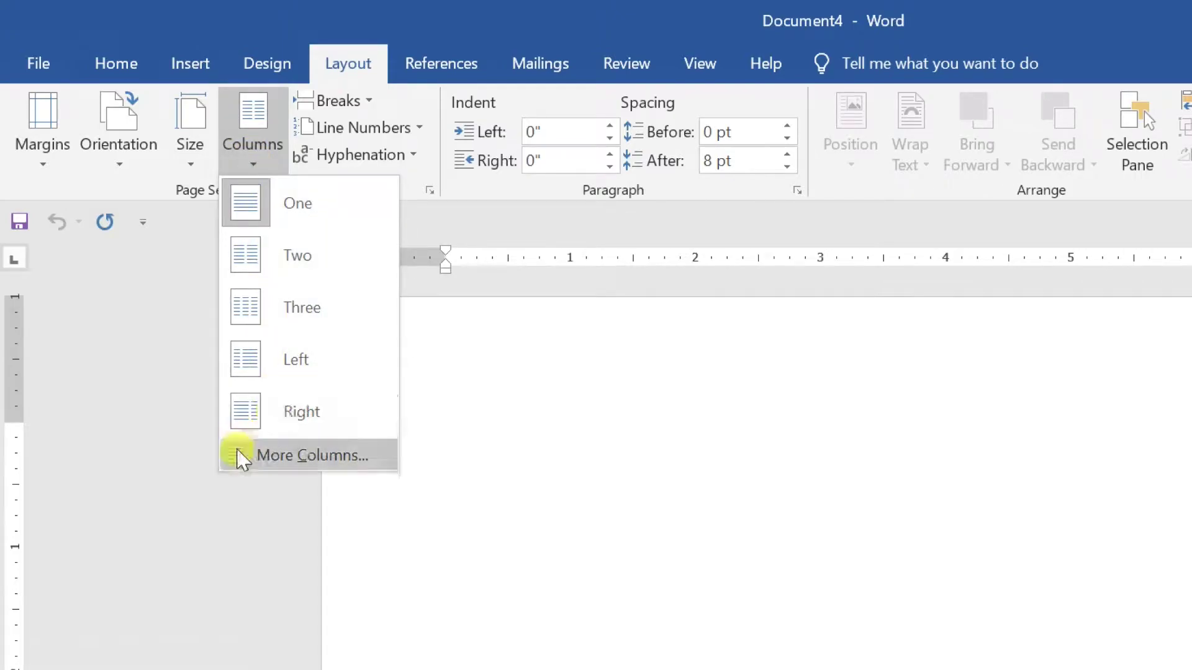
click(327, 457)
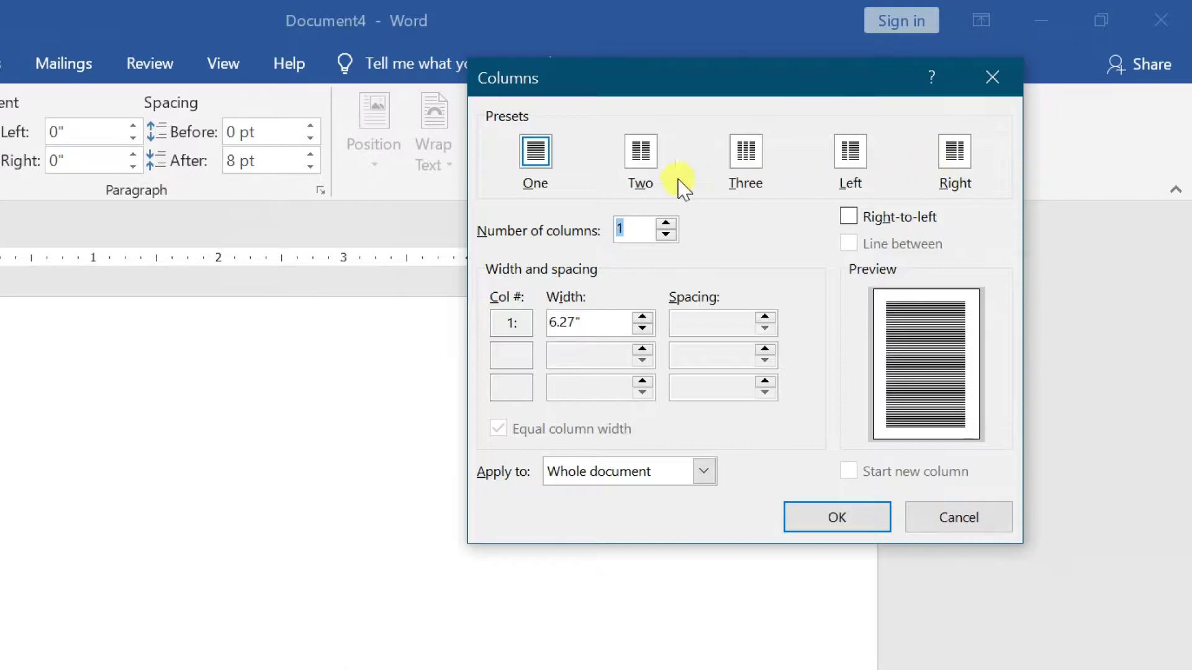
Try the Two and Three presets, then settle on two equal 2.88" columns with 0.5" spacing.
click(643, 162)
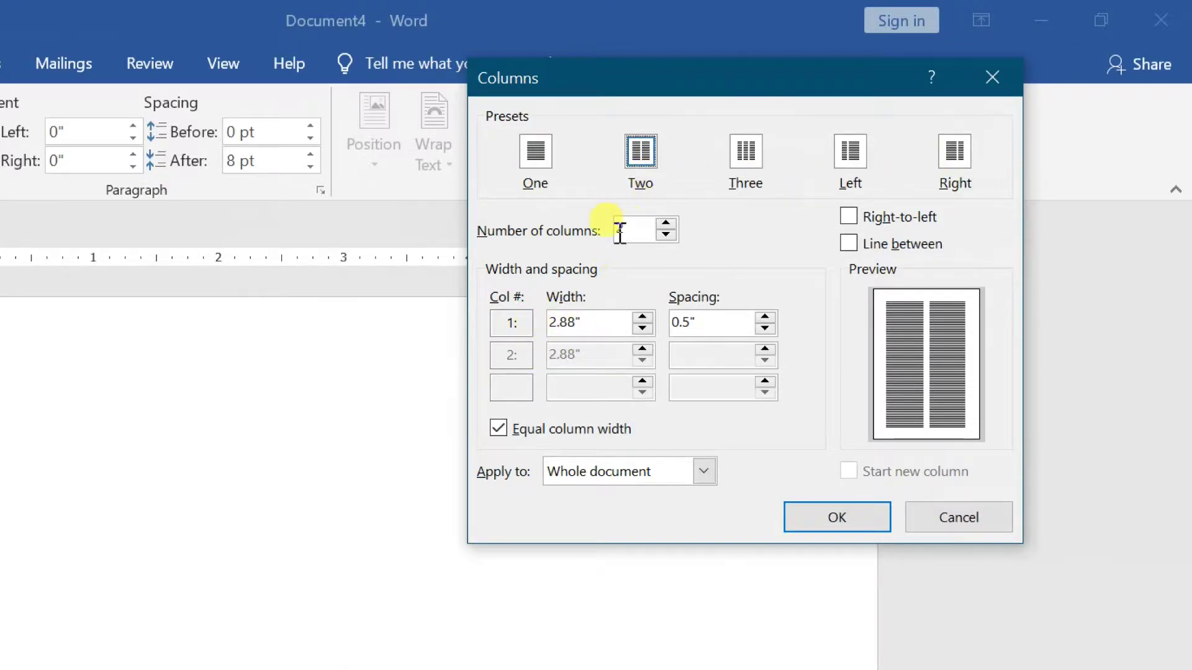
click(749, 162)
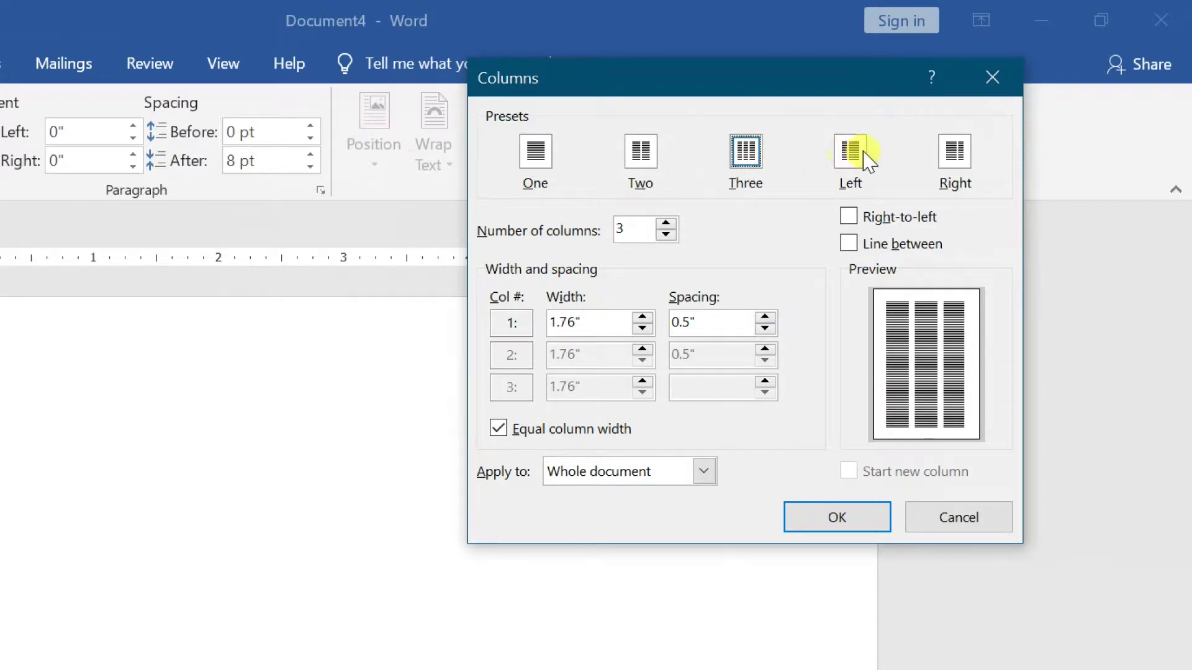
double_click(627, 225)
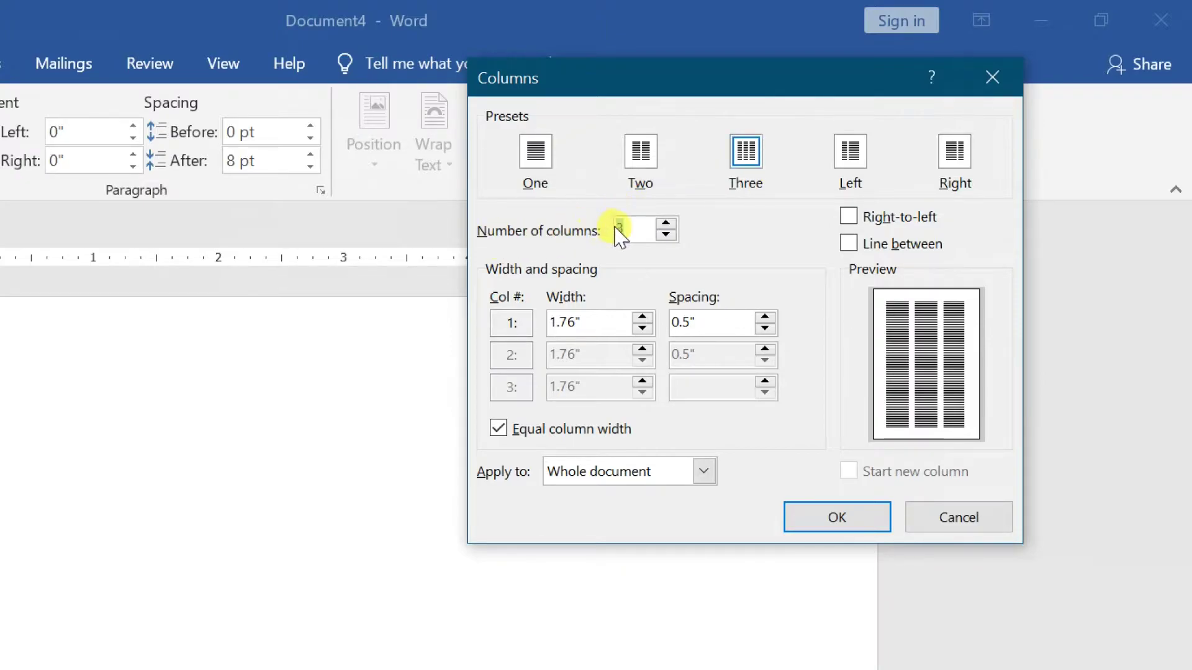
click(666, 234)
click(665, 223)
click(666, 223)
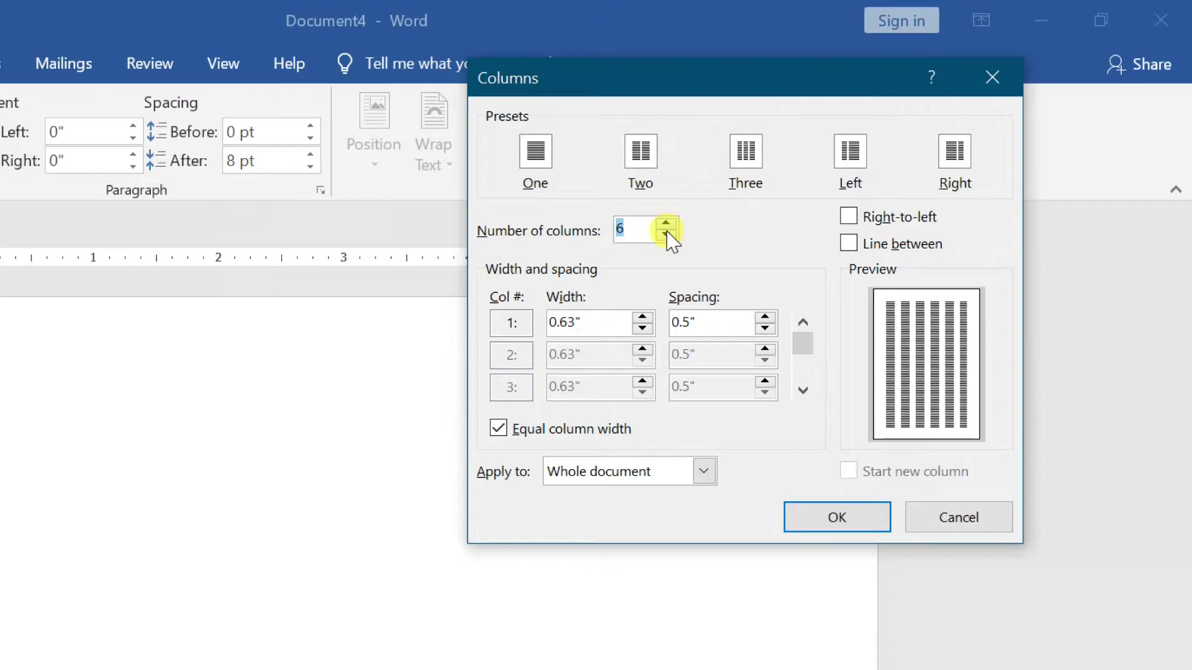
click(665, 235)
click(665, 235)
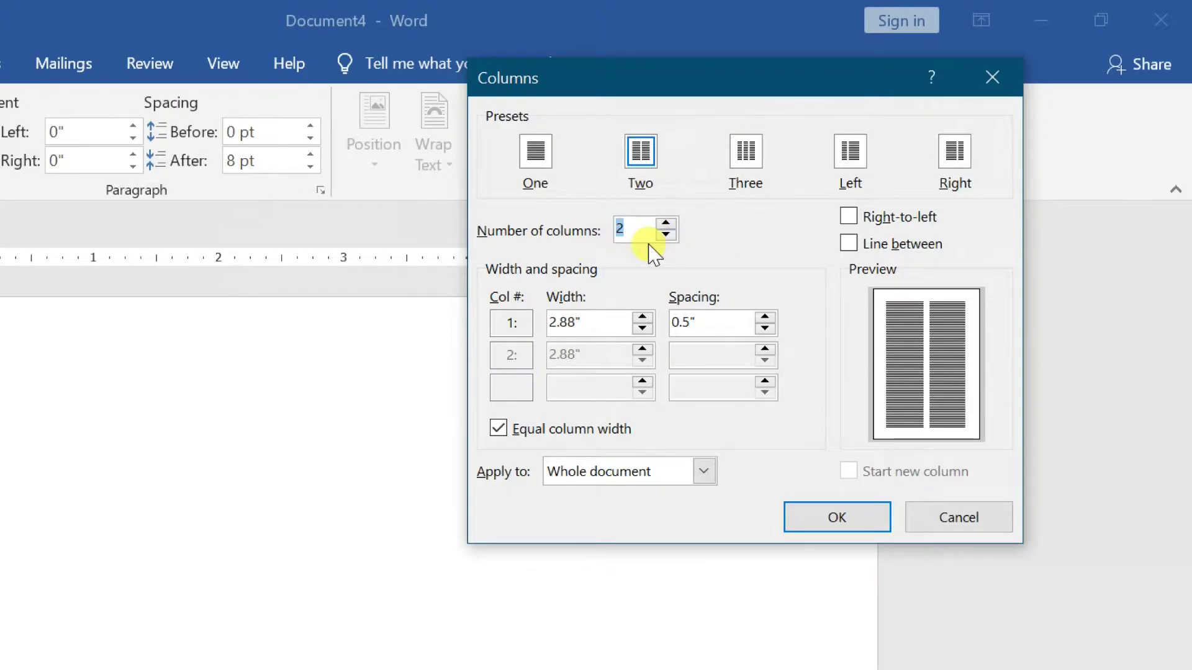
Apply two unequal columns: a 3" first column, 0.6" spacing, and a 2.67" second column.
click(498, 429)
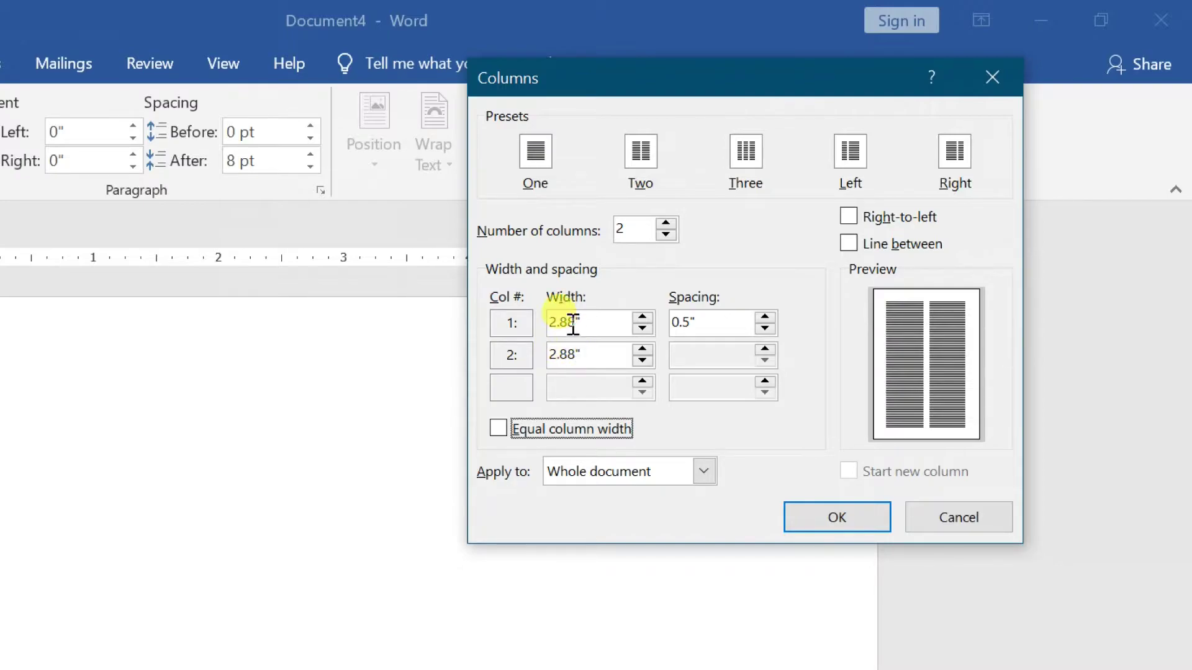
double_click(574, 323)
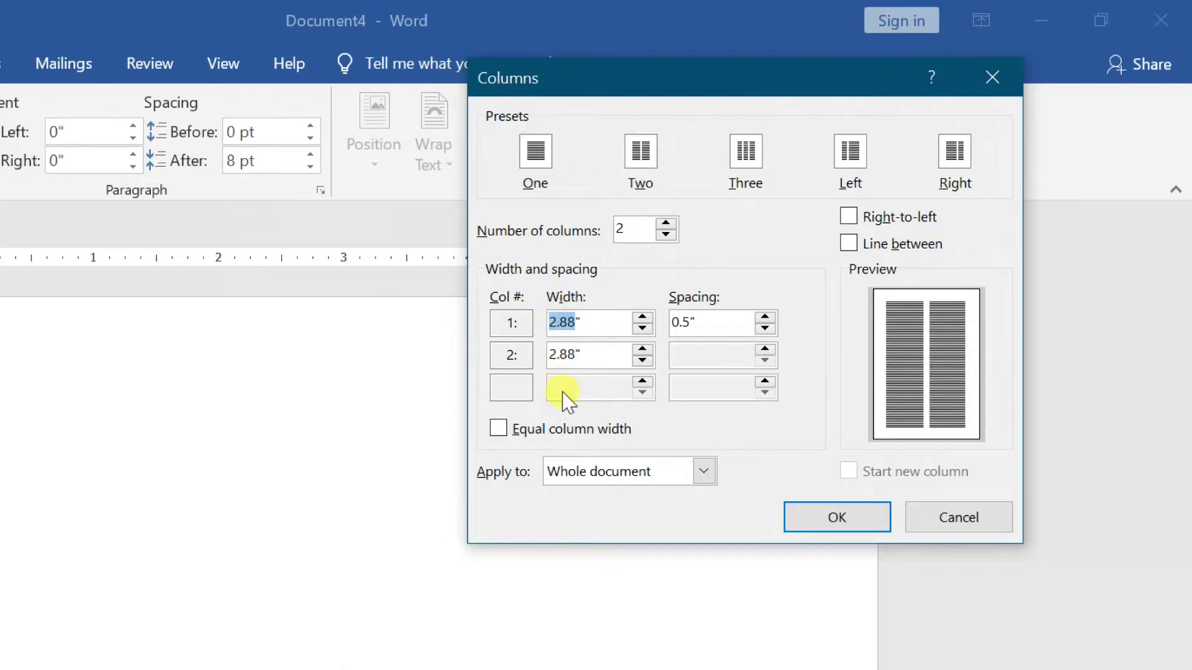
text(3)
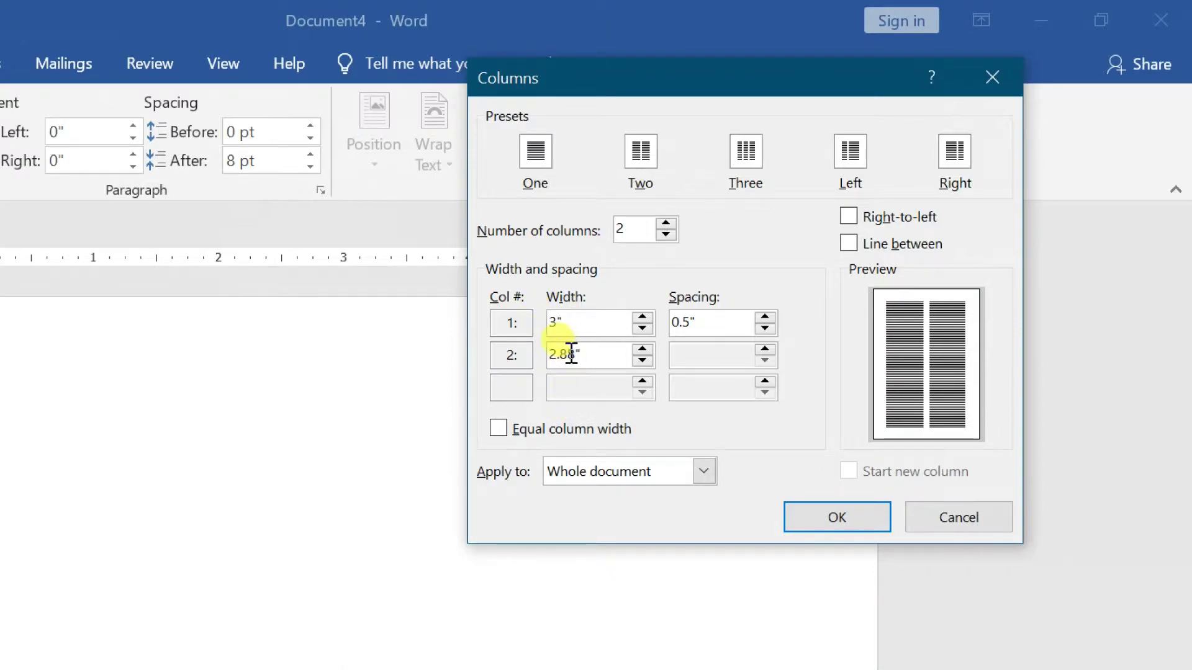
click(571, 355)
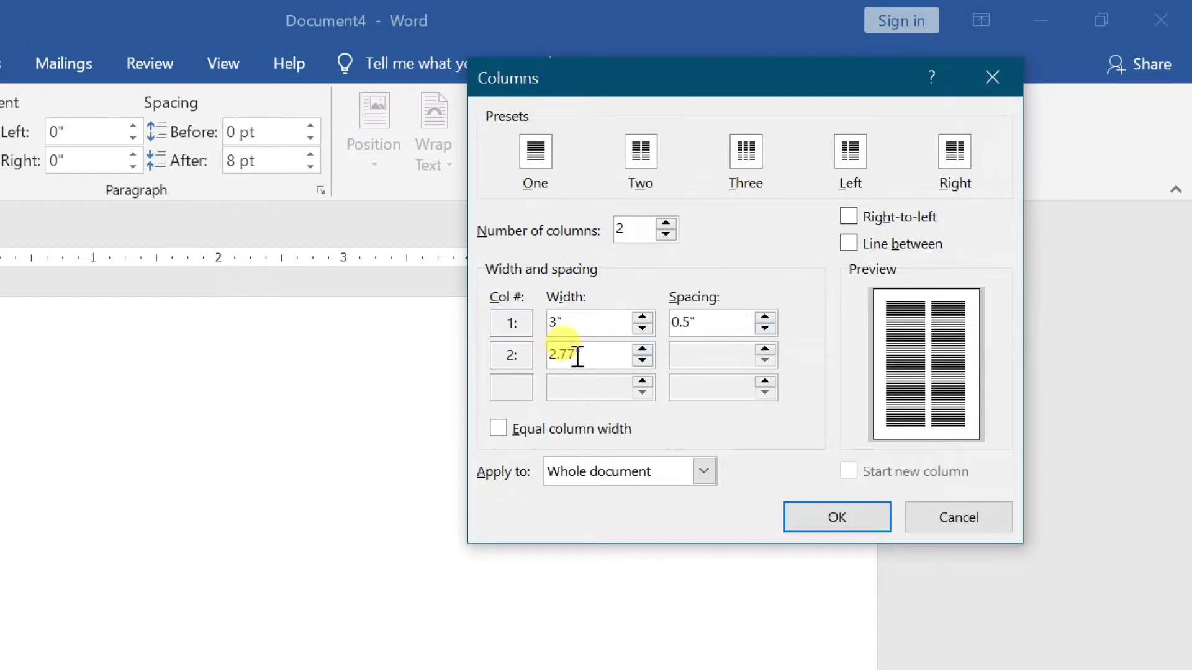
click(764, 327)
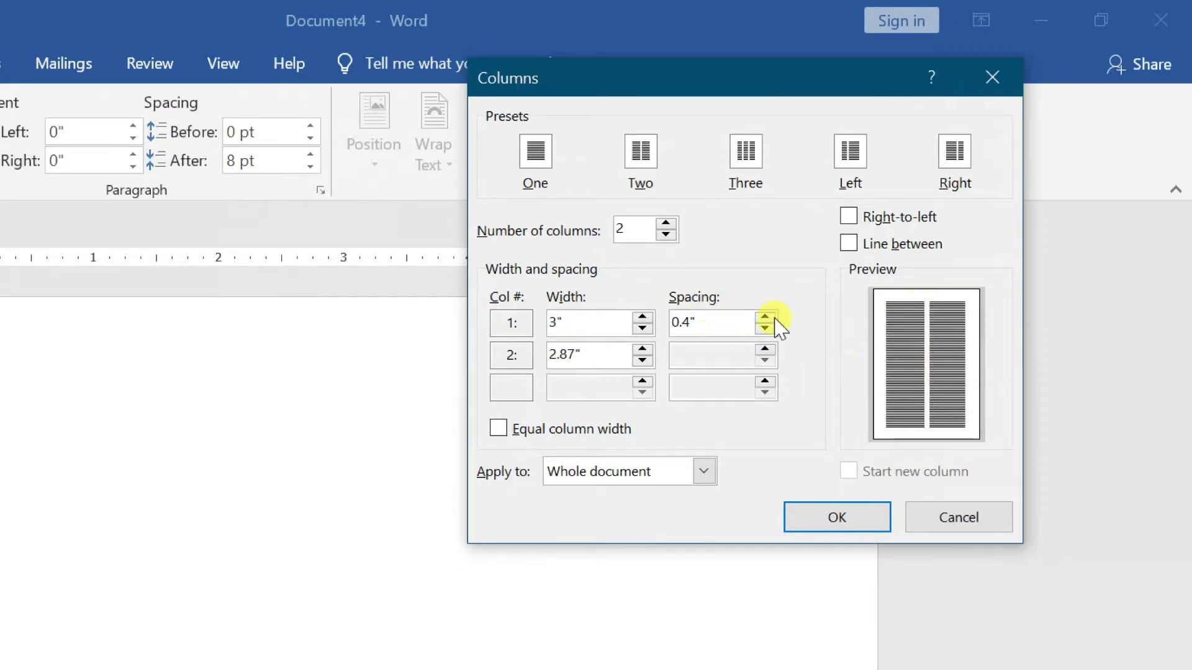
click(765, 317)
click(765, 318)
click(765, 318)
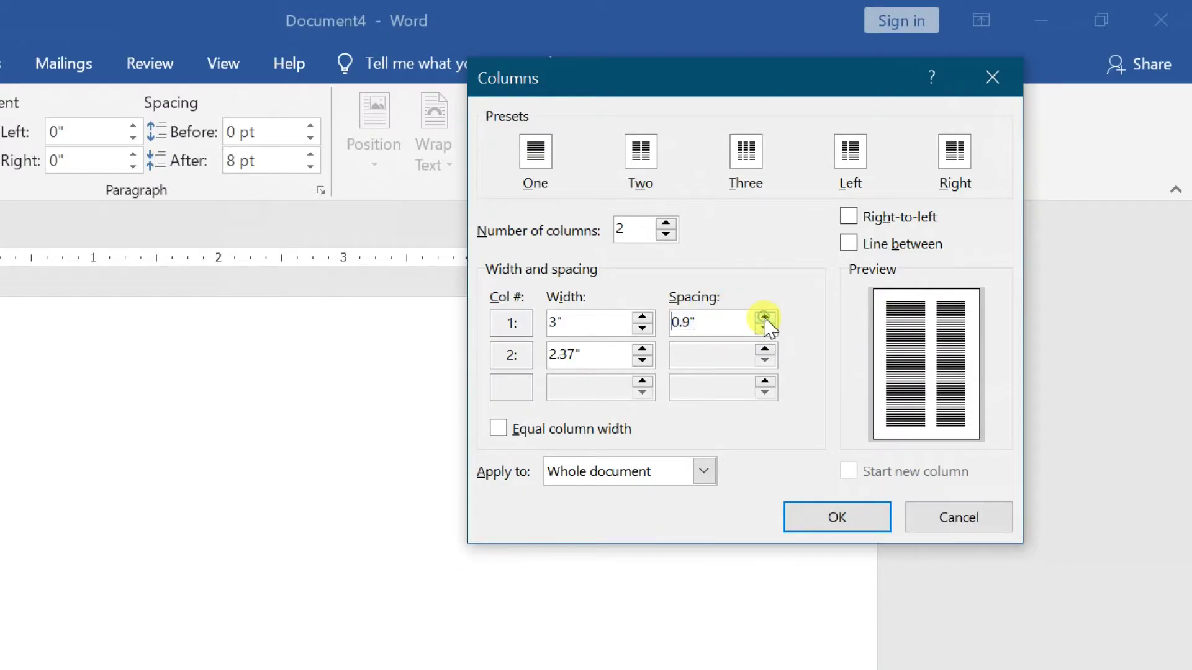
click(765, 318)
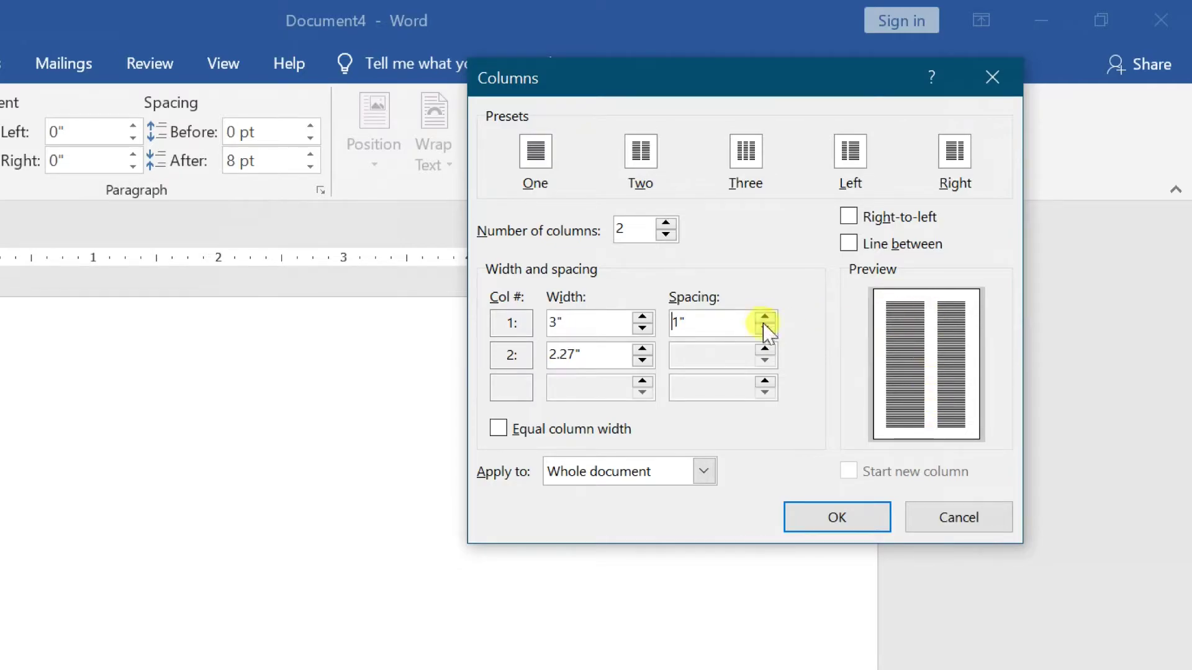
click(765, 329)
click(765, 329)
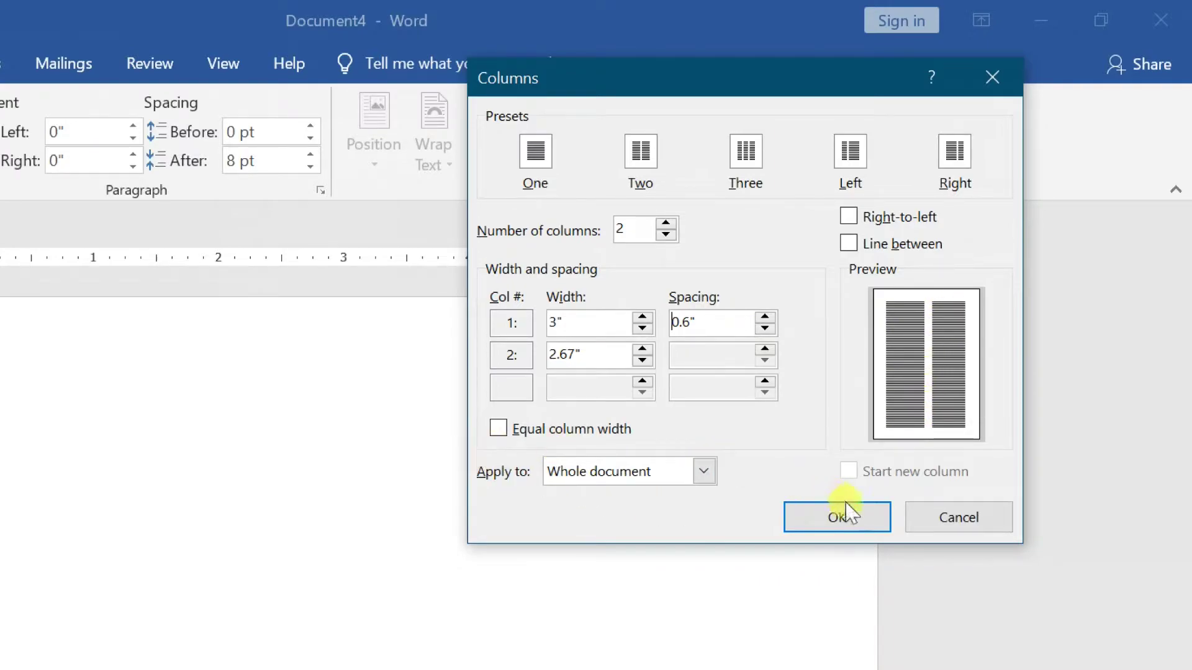
click(826, 519)
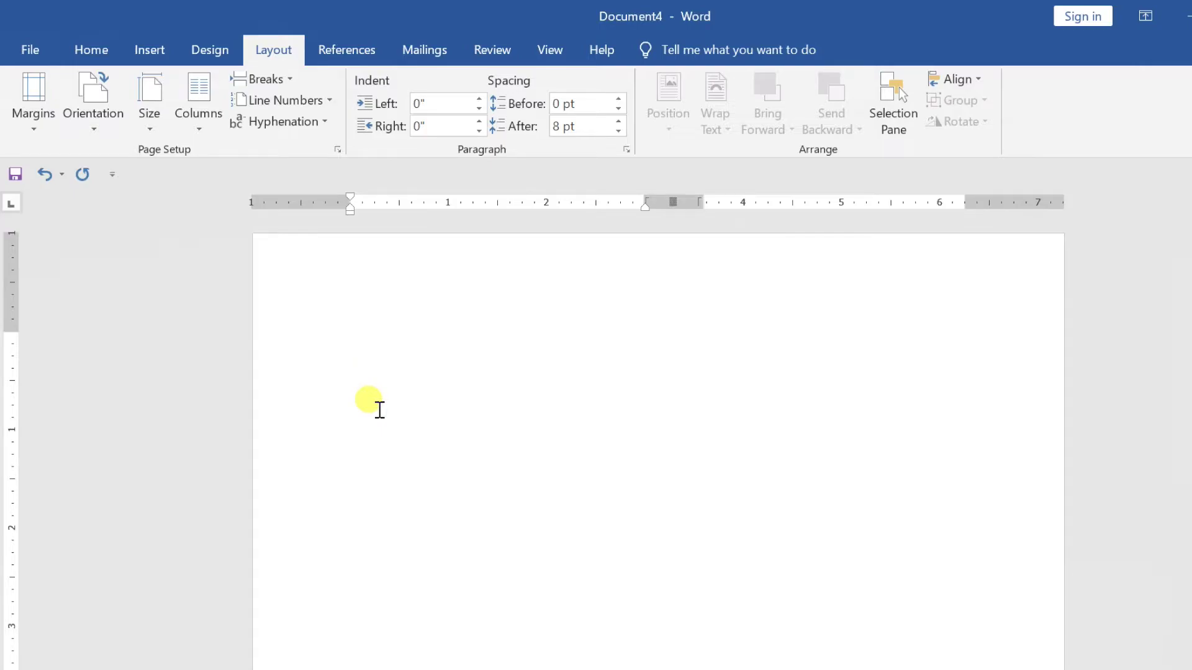
Paste the banded bay cuckoo article and review its flow across the two unequal columns.
key(ctrl+v)
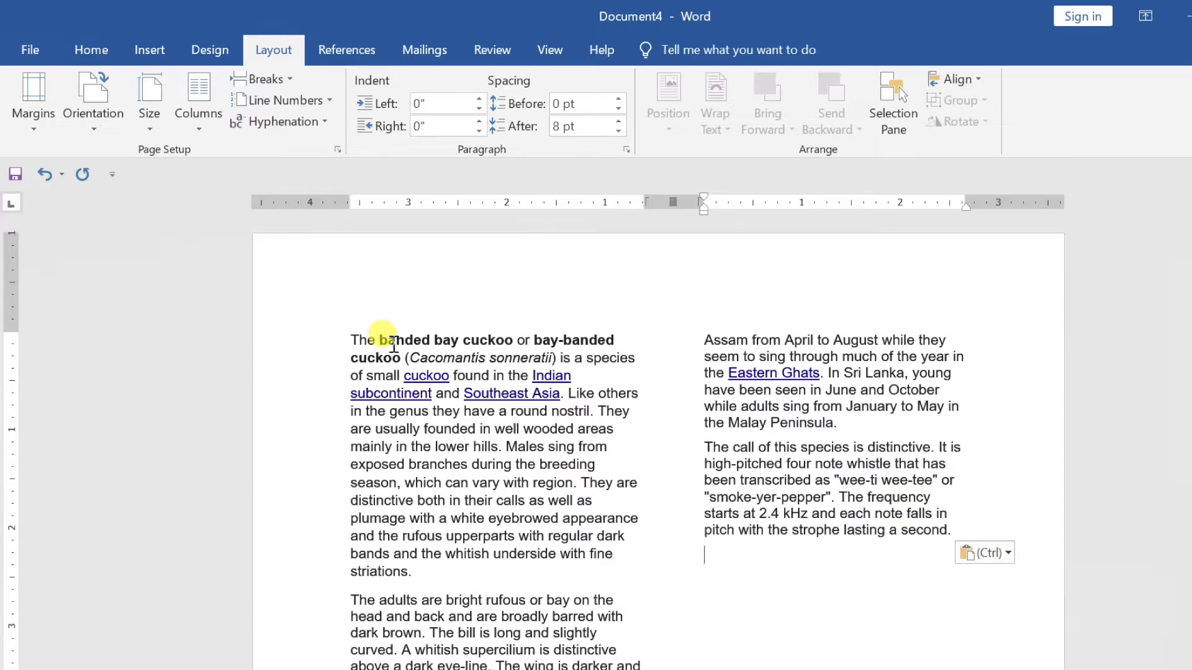
scroll(394, 346, down, 3)
scroll(393, 346, down, 5)
scroll(393, 344, down, 5)
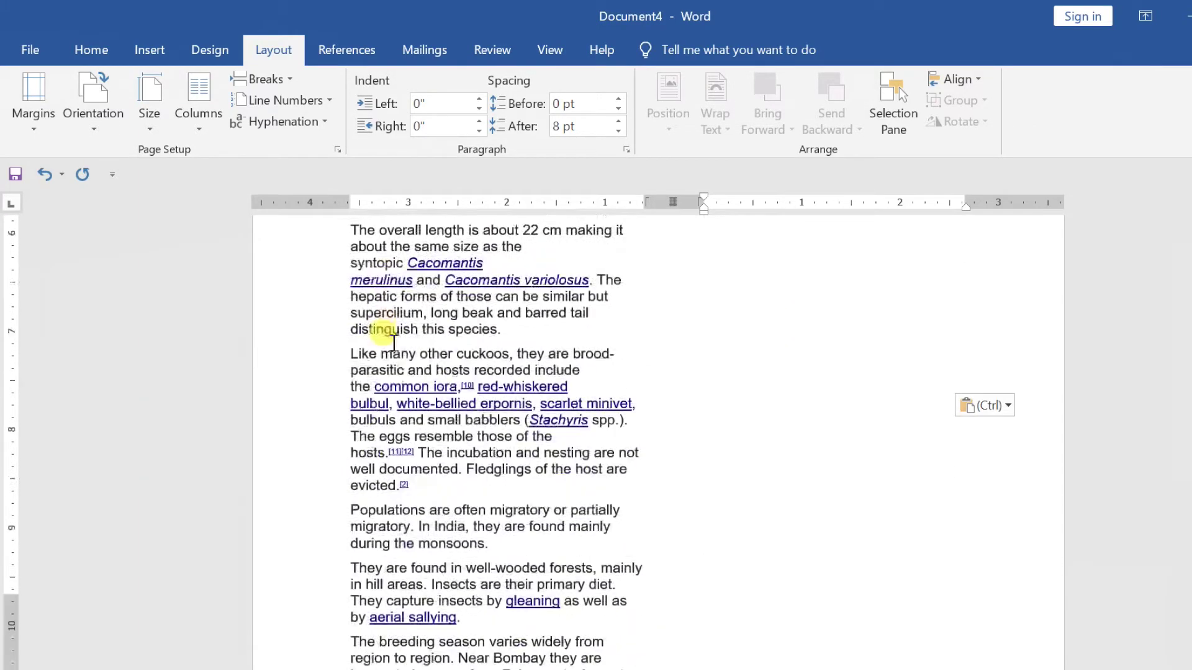
scroll(394, 343, down, 3)
scroll(601, 534, up, 5)
scroll(600, 533, up, 5)
scroll(593, 527, up, 3)
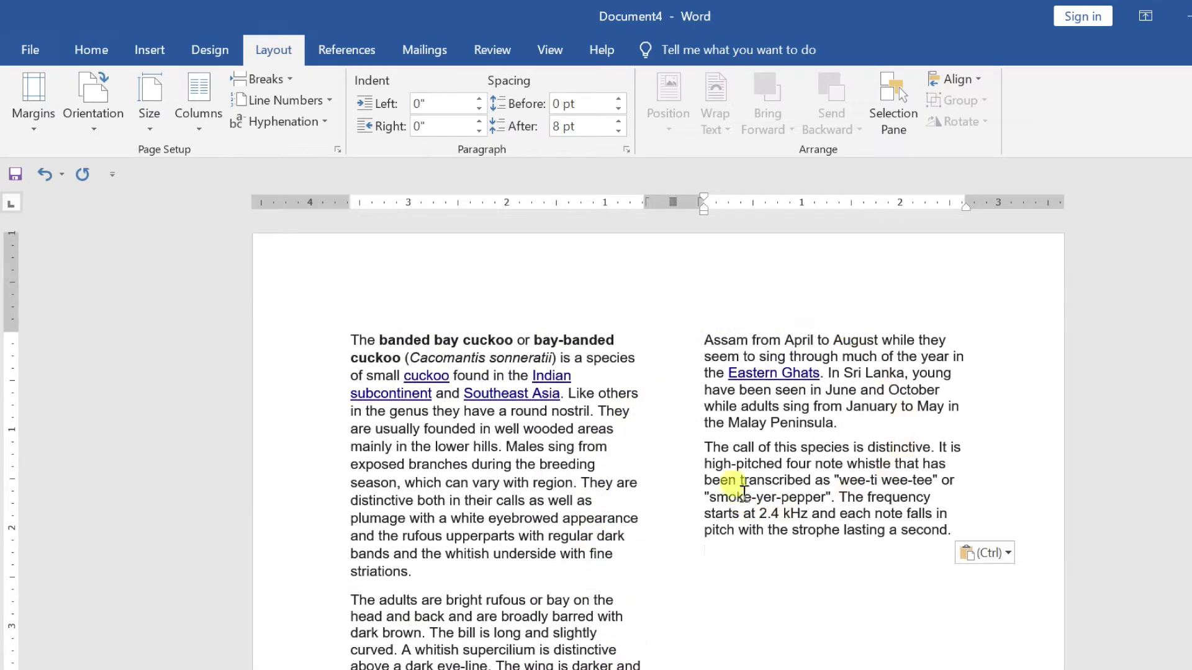
scroll(641, 559, down, 2)
scroll(633, 550, down, 3)
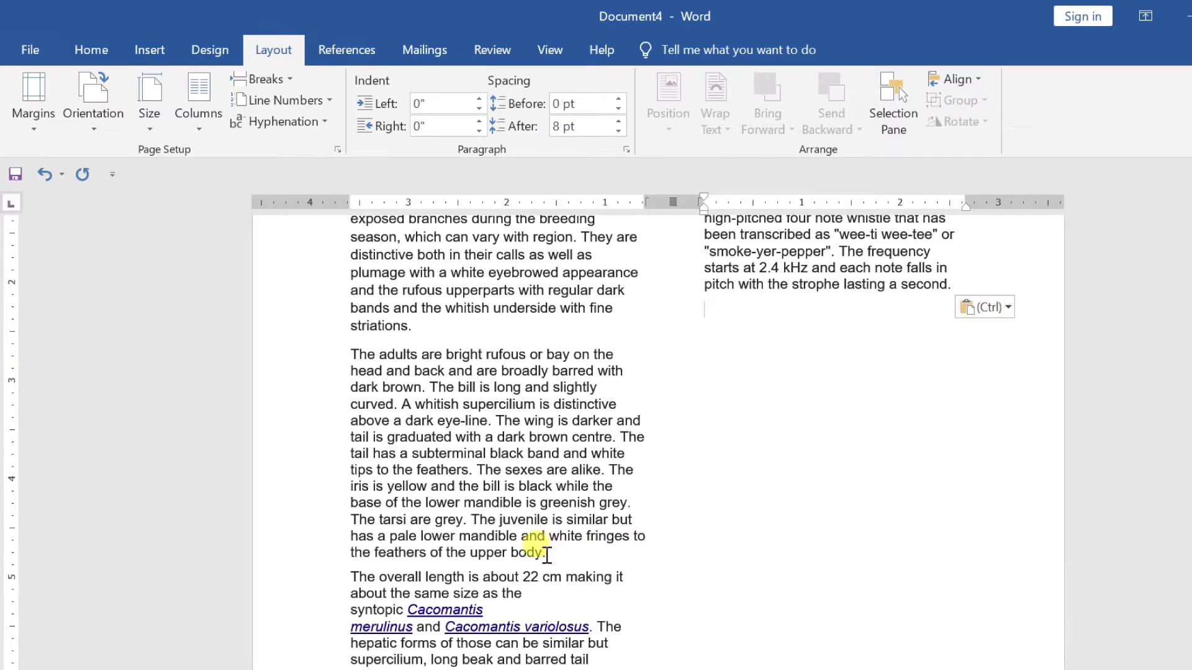
click(345, 576)
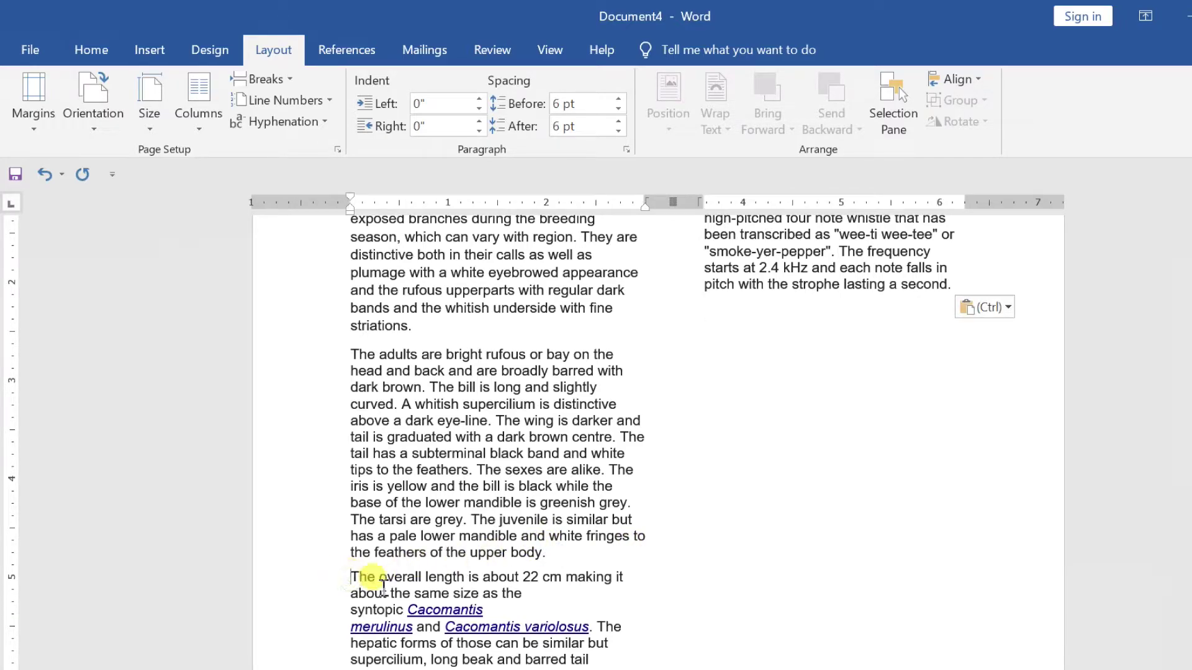
Insert a column break so 'The overall length' paragraph begins the right column.
scroll(799, 555, down, 3)
scroll(799, 554, up, 5)
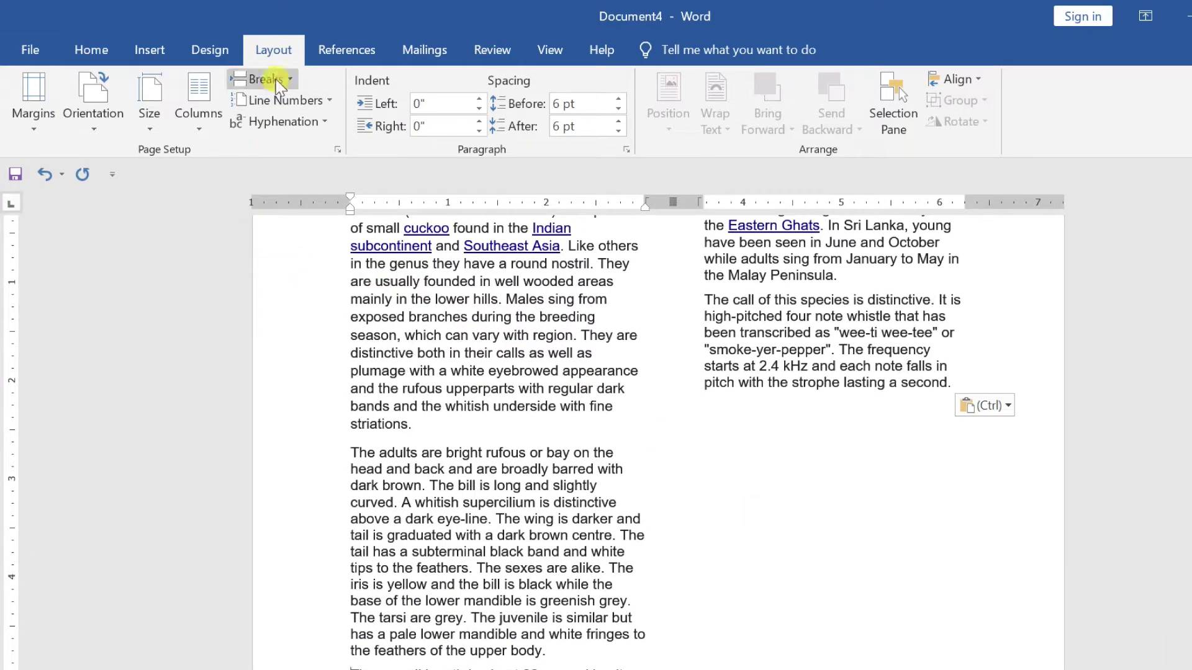
click(276, 79)
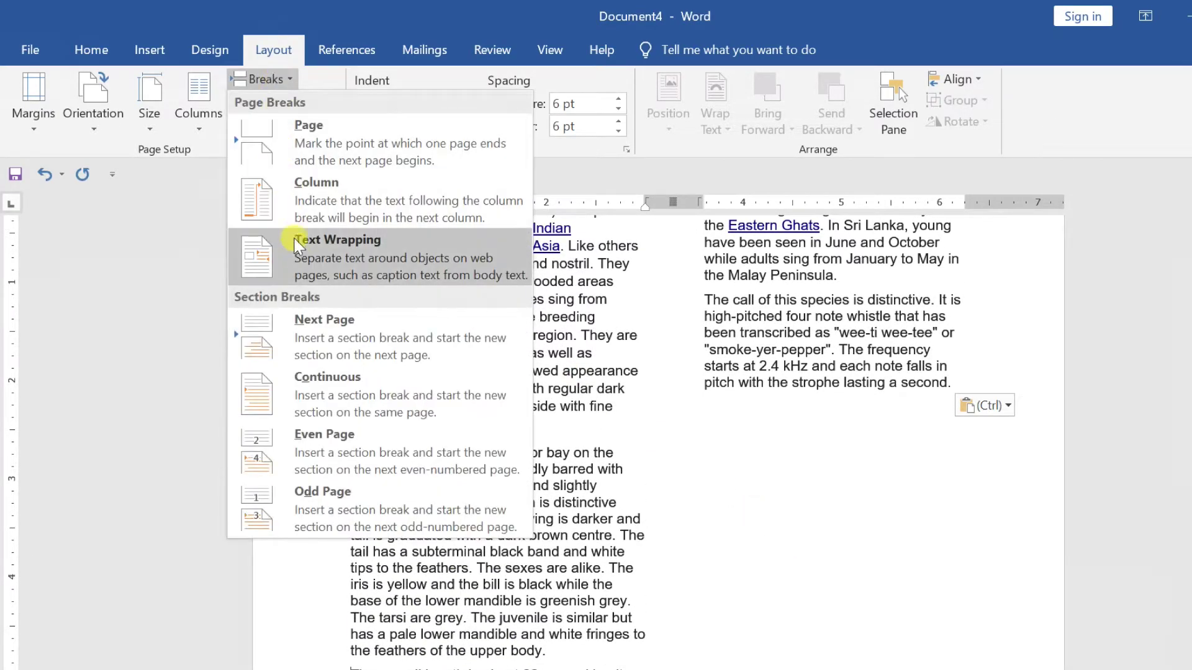
click(374, 195)
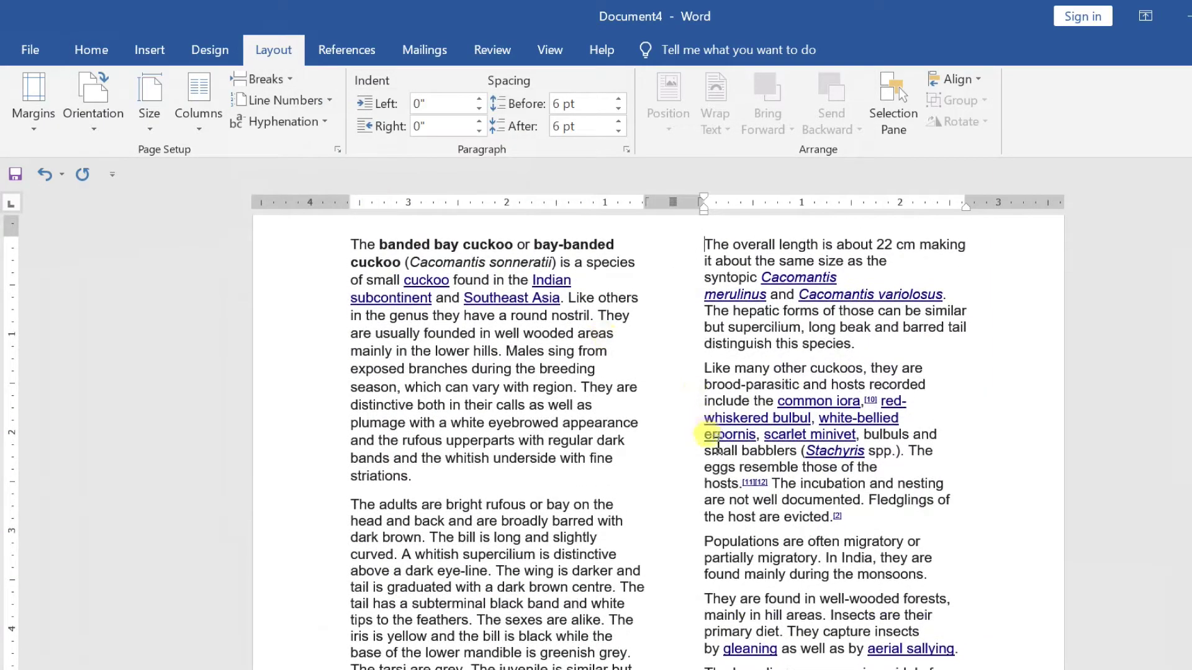
scroll(657, 385, down, 4)
scroll(627, 389, down, 3)
scroll(643, 399, up, 2)
scroll(656, 398, up, 4)
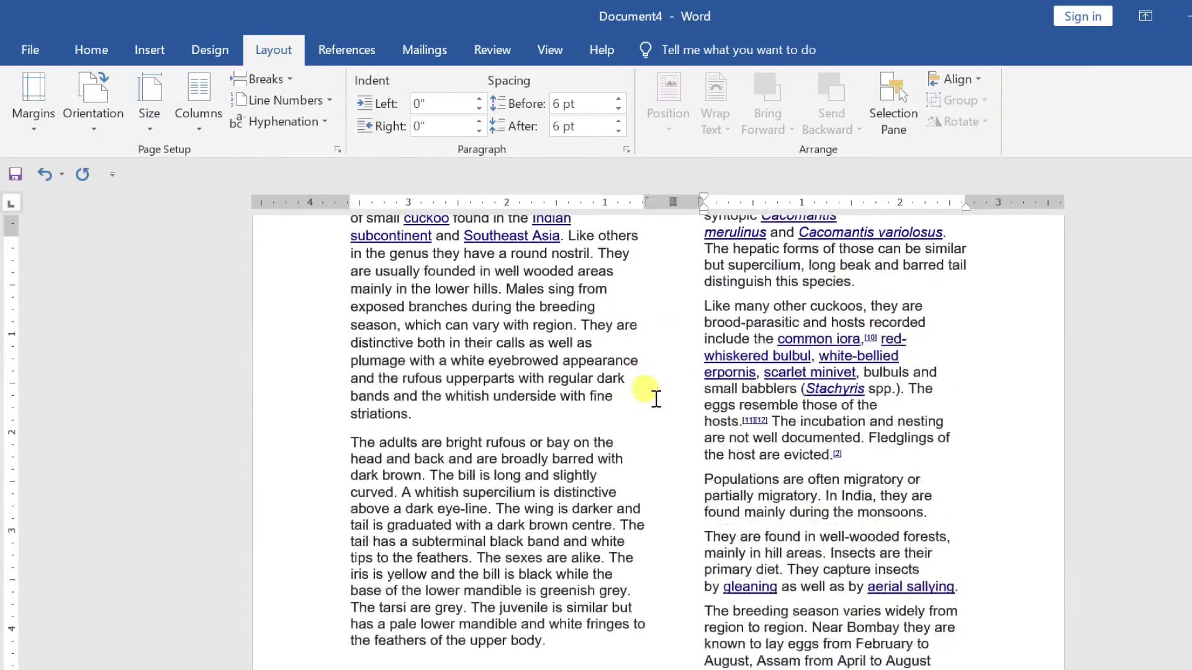
scroll(656, 399, up, 3)
scroll(656, 400, up, 2)
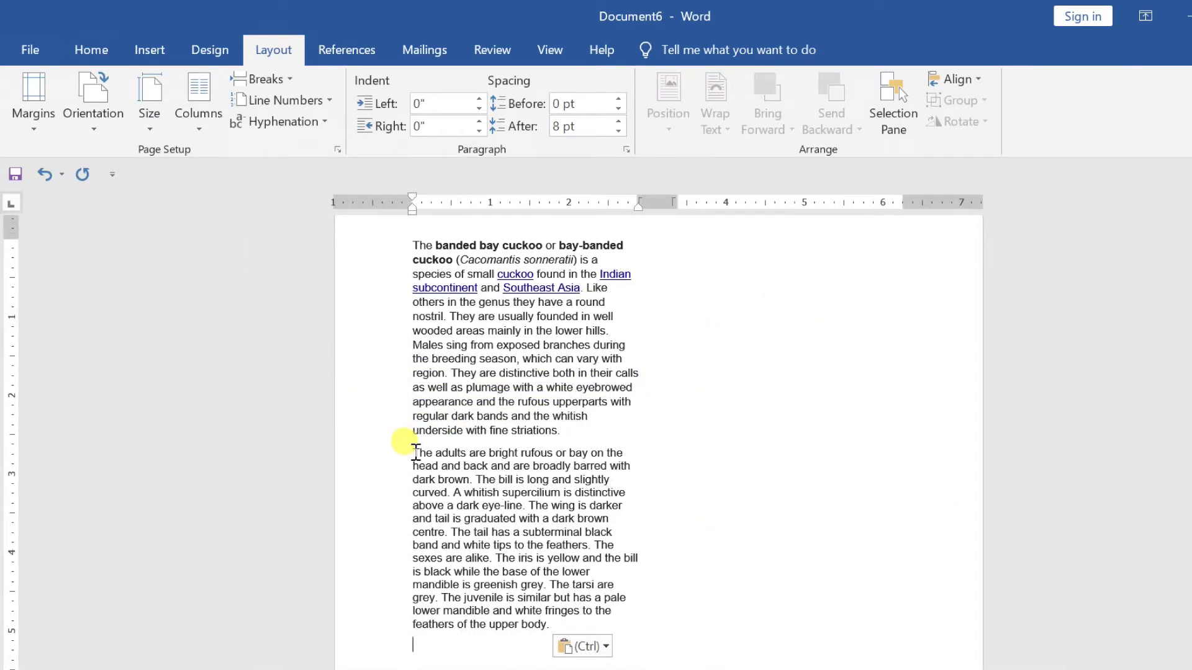
Put a column break before 'The adults' and add an empty line after 'upper body.'.
click(442, 449)
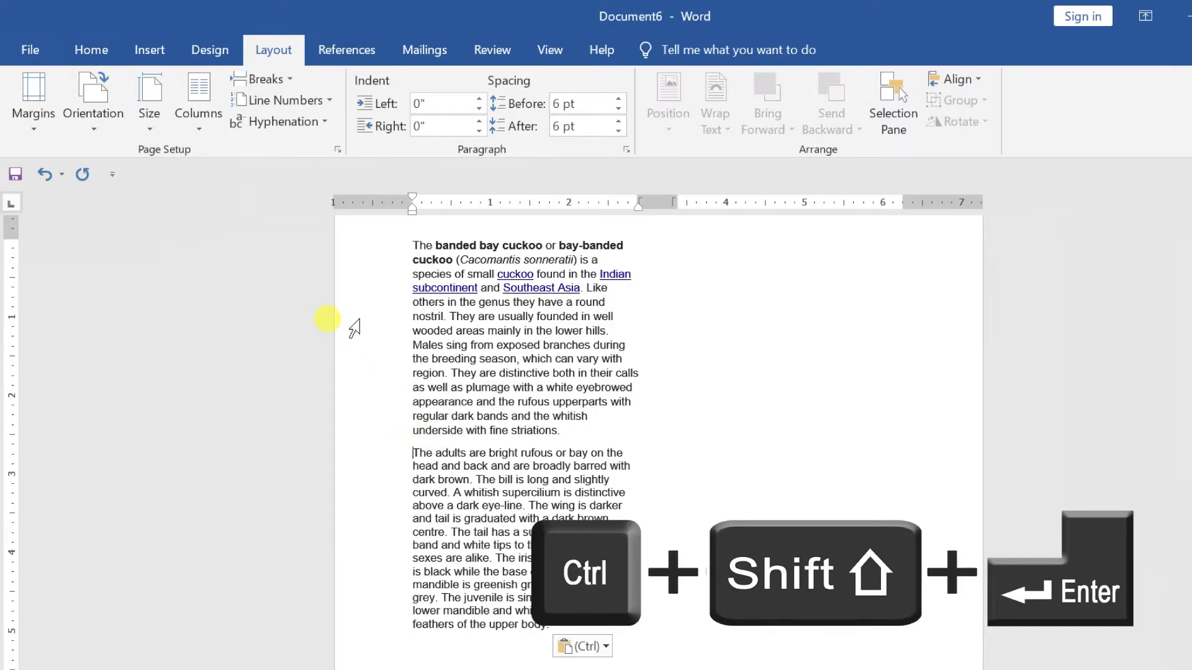
key(ctrl+shift+Return)
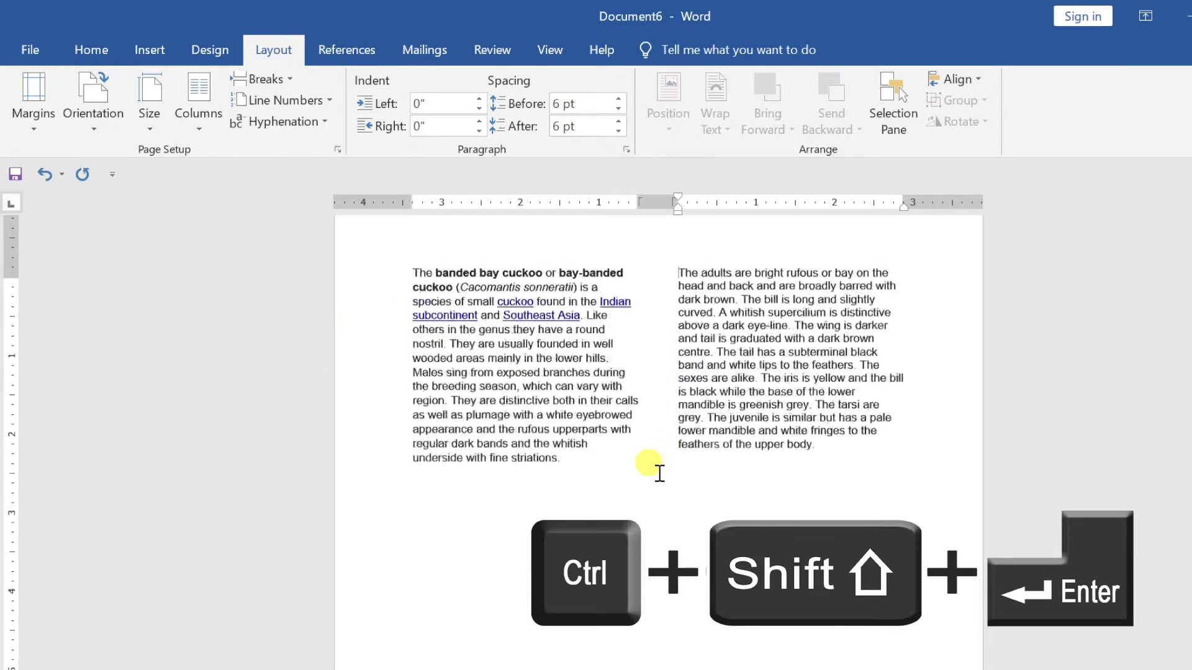
click(823, 462)
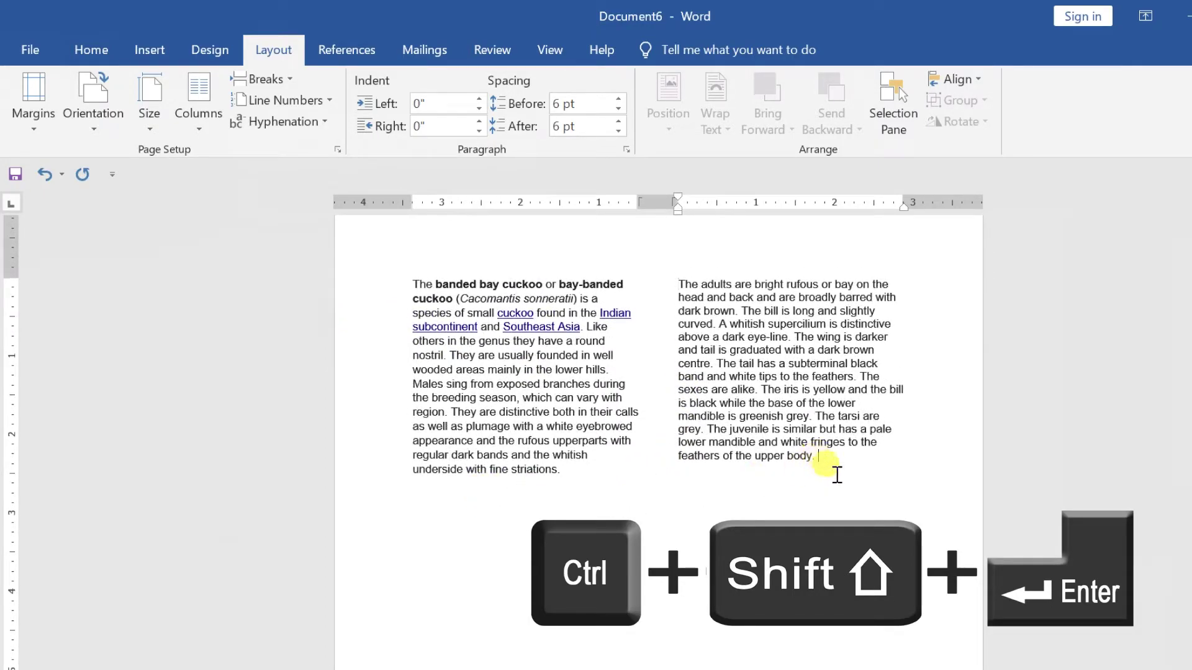
key(Return)
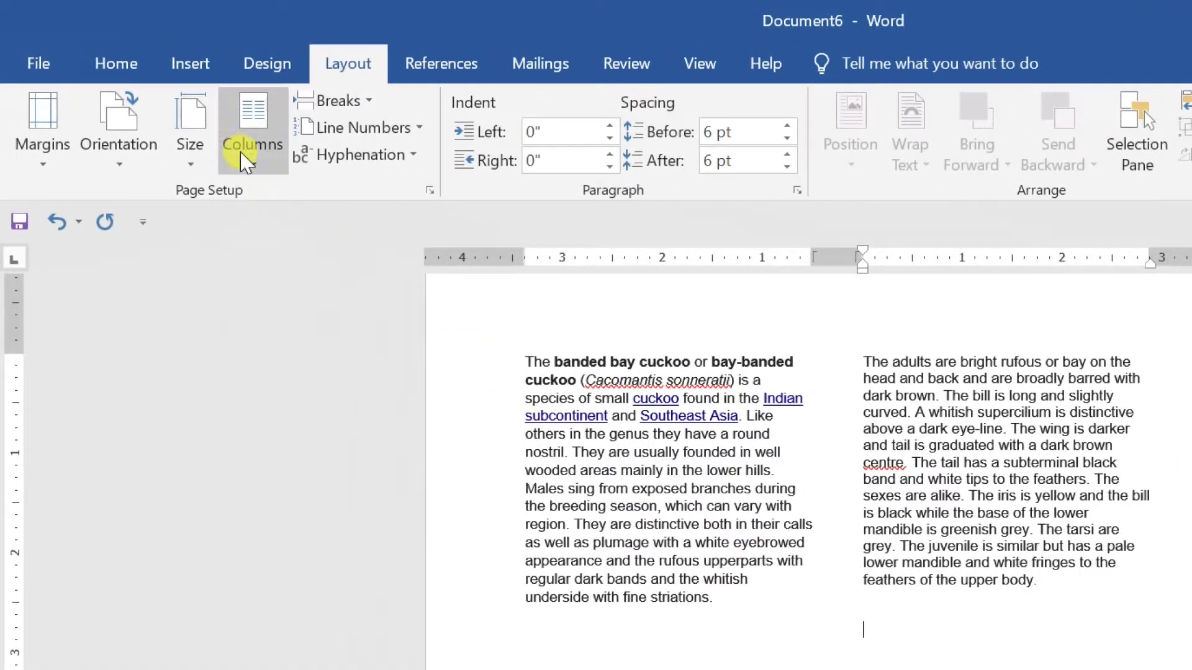
click(245, 159)
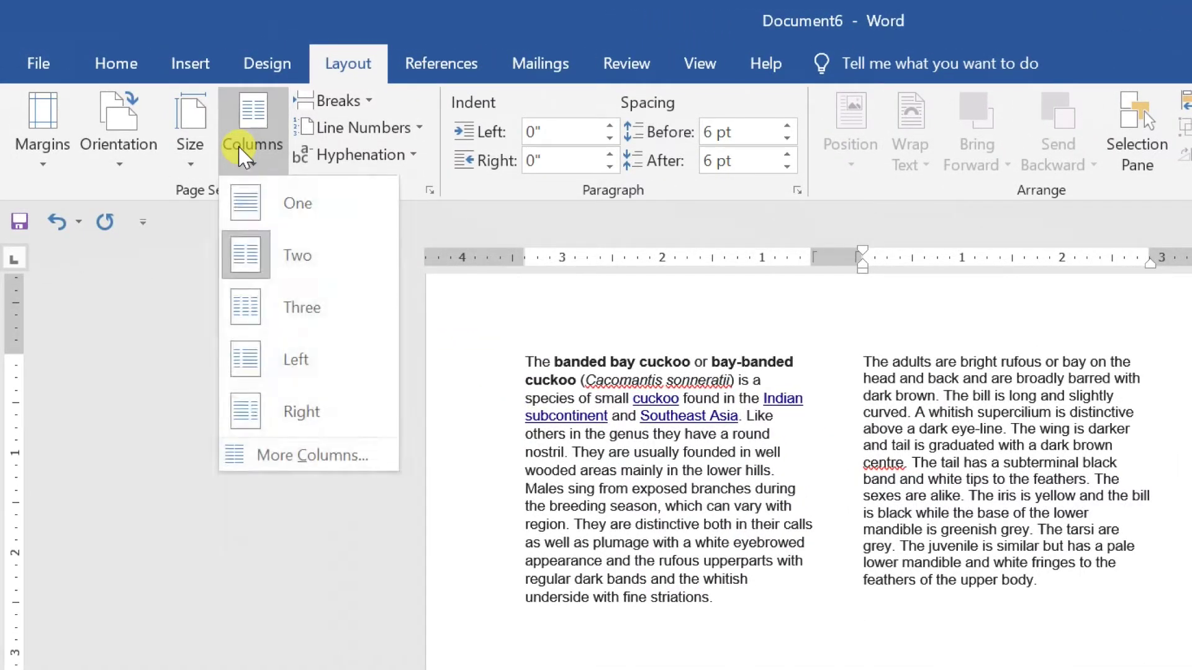
Apply the Three-column preset from this point forward, starting at the empty line.
click(258, 459)
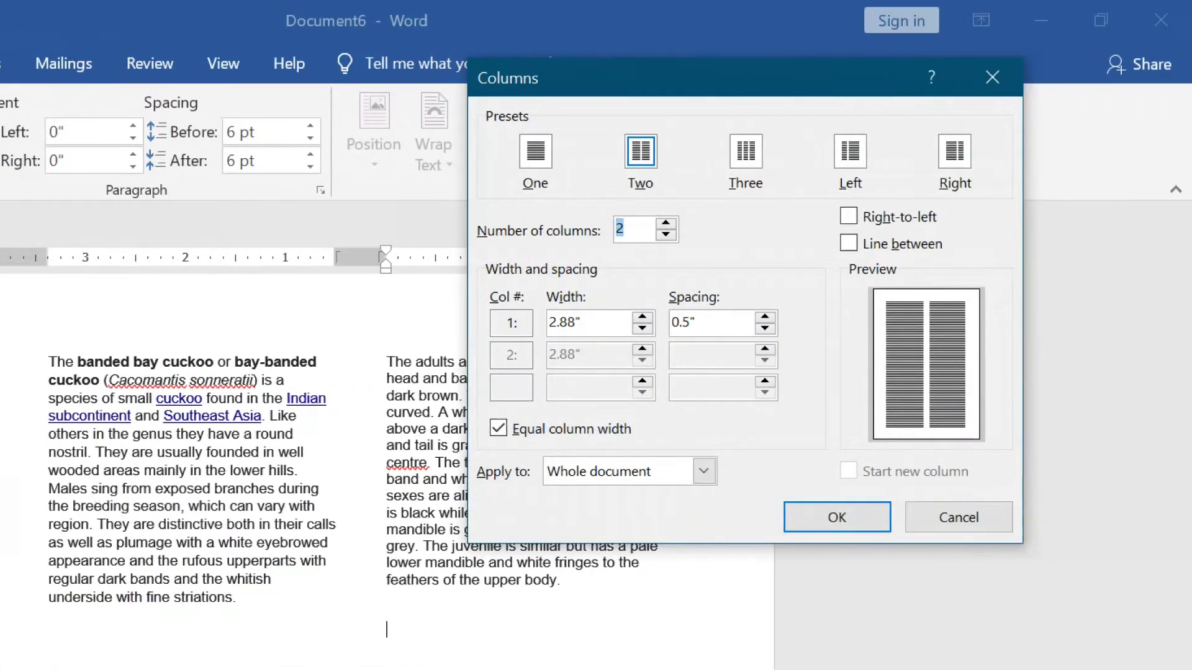
click(755, 165)
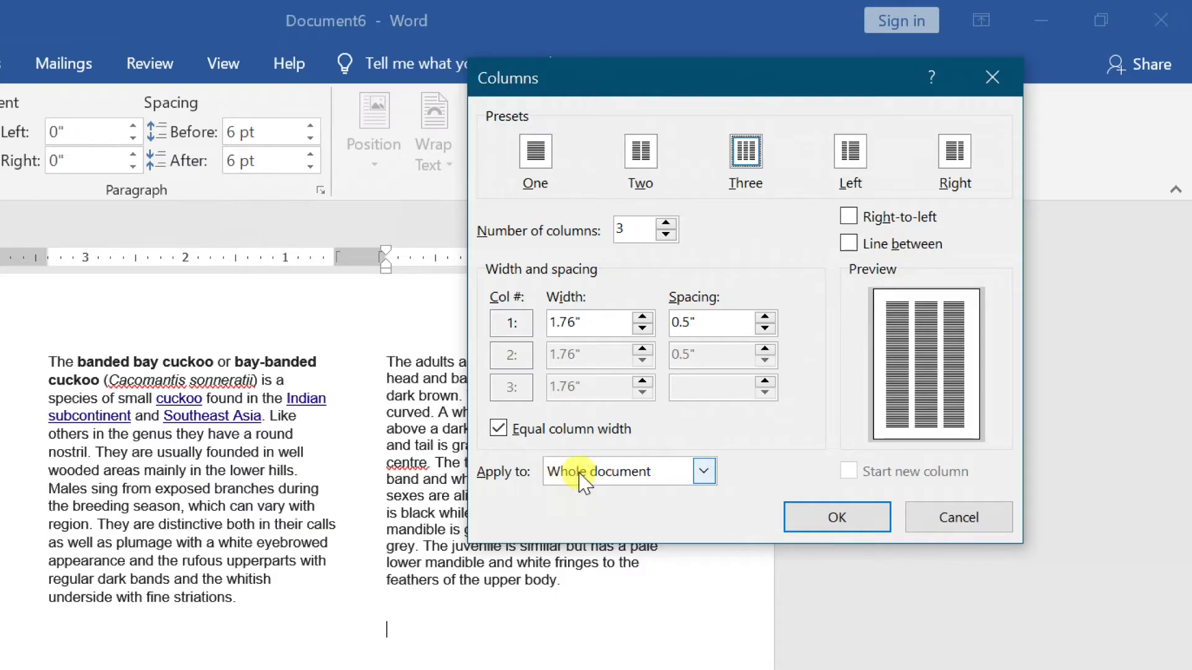
click(601, 484)
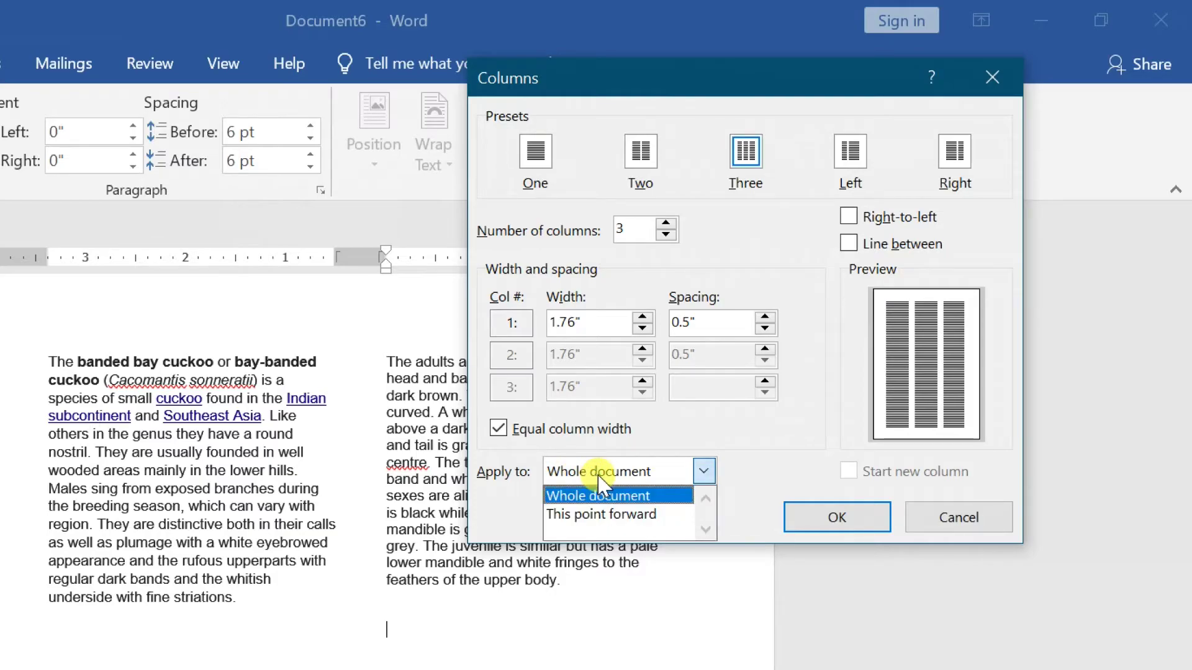
click(578, 518)
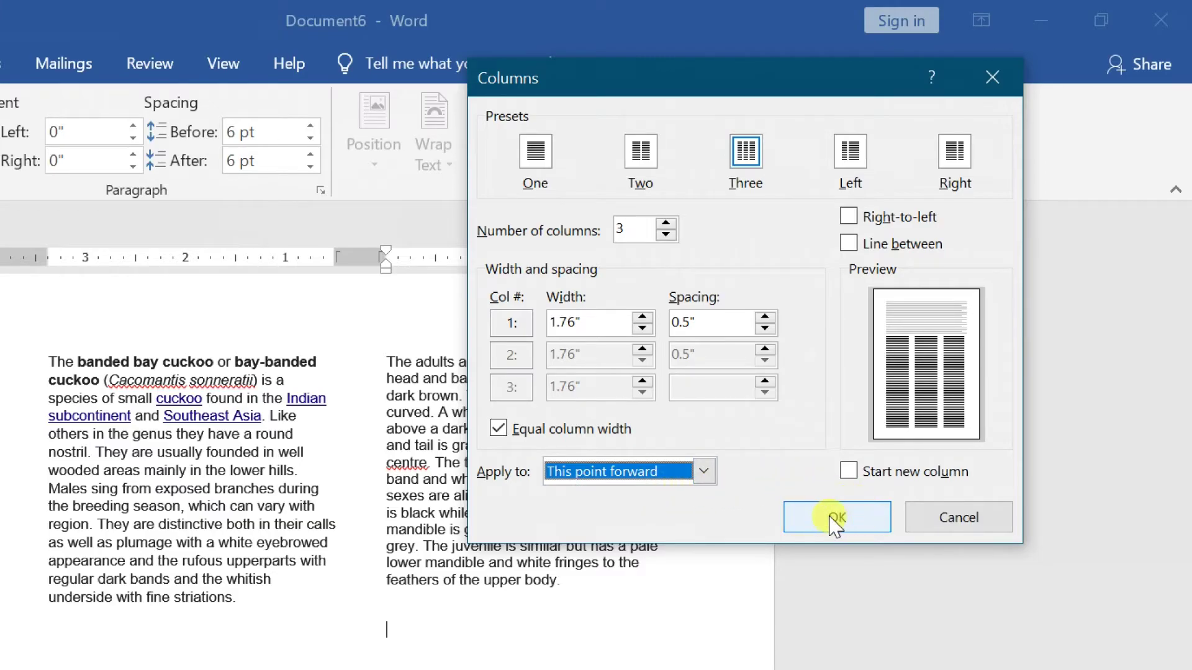
click(834, 519)
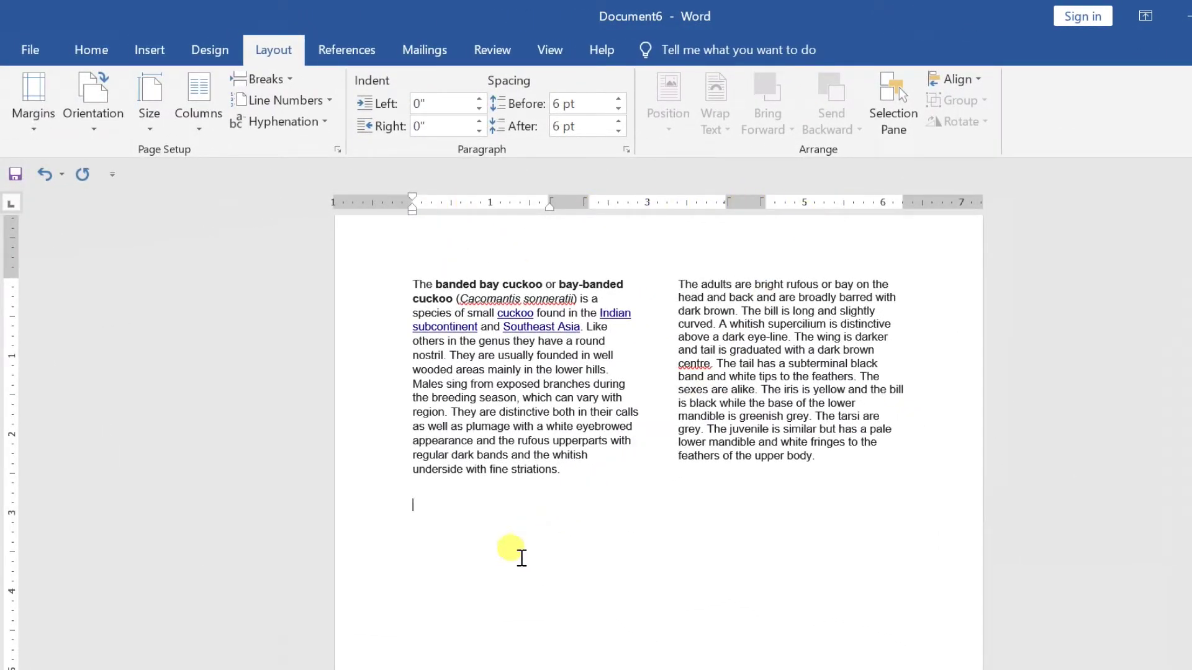
Paste the cuckoo article into the new three-column section.
key(ctrl+v)
scroll(521, 546, down, 4)
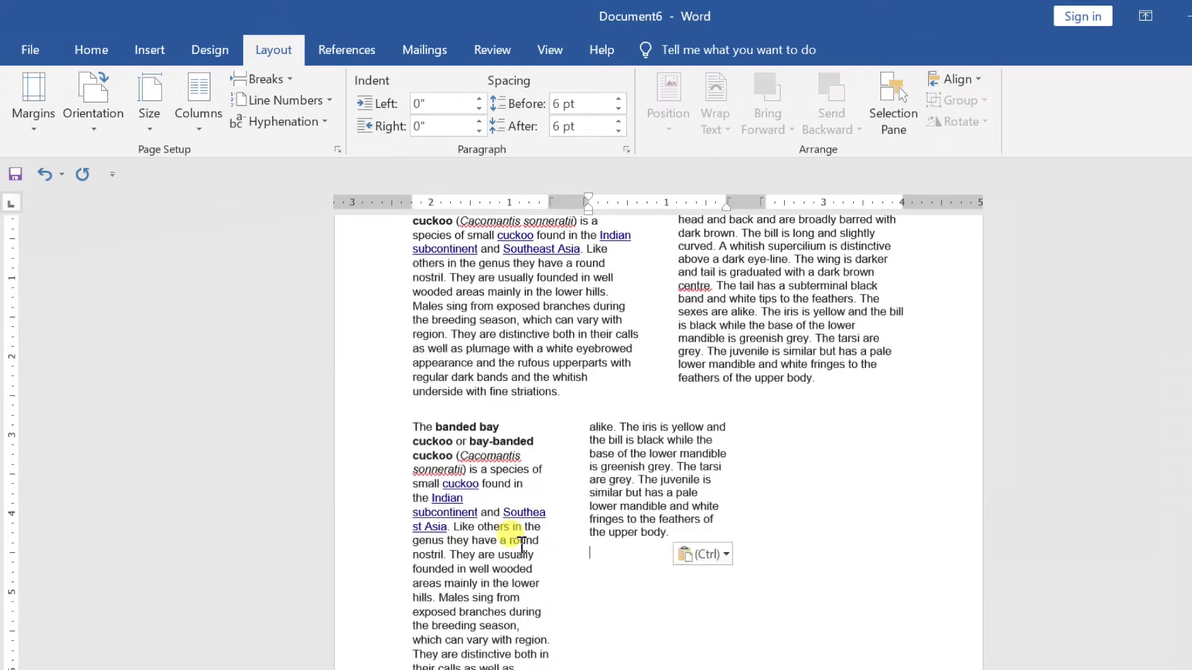
scroll(521, 540, up, 1)
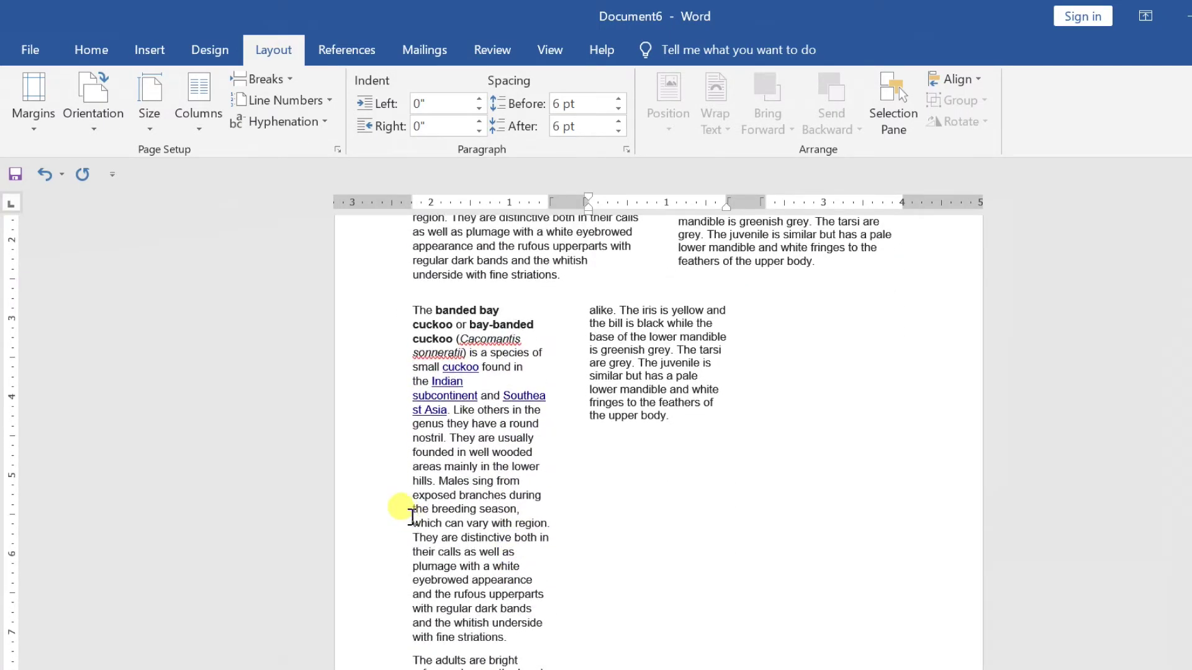
scroll(409, 515, down, 2)
Insert column breaks before 'They are distinctive' and 'The adults' to fill all three columns.
click(412, 459)
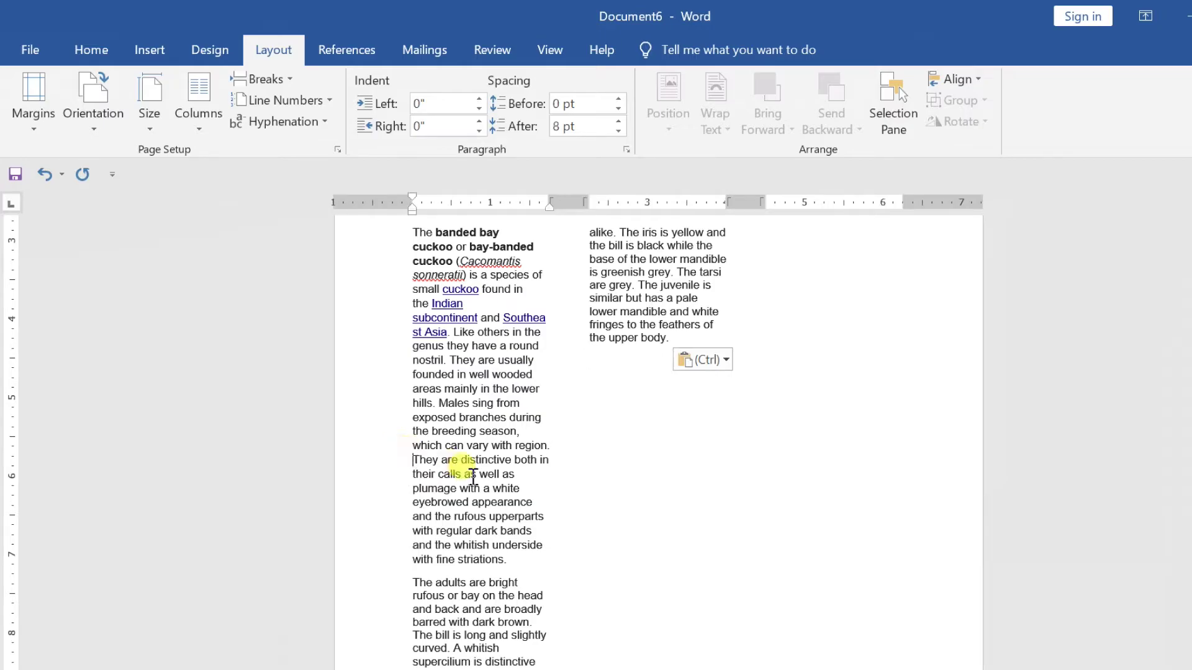
key(ctrl+shift+Return)
click(588, 356)
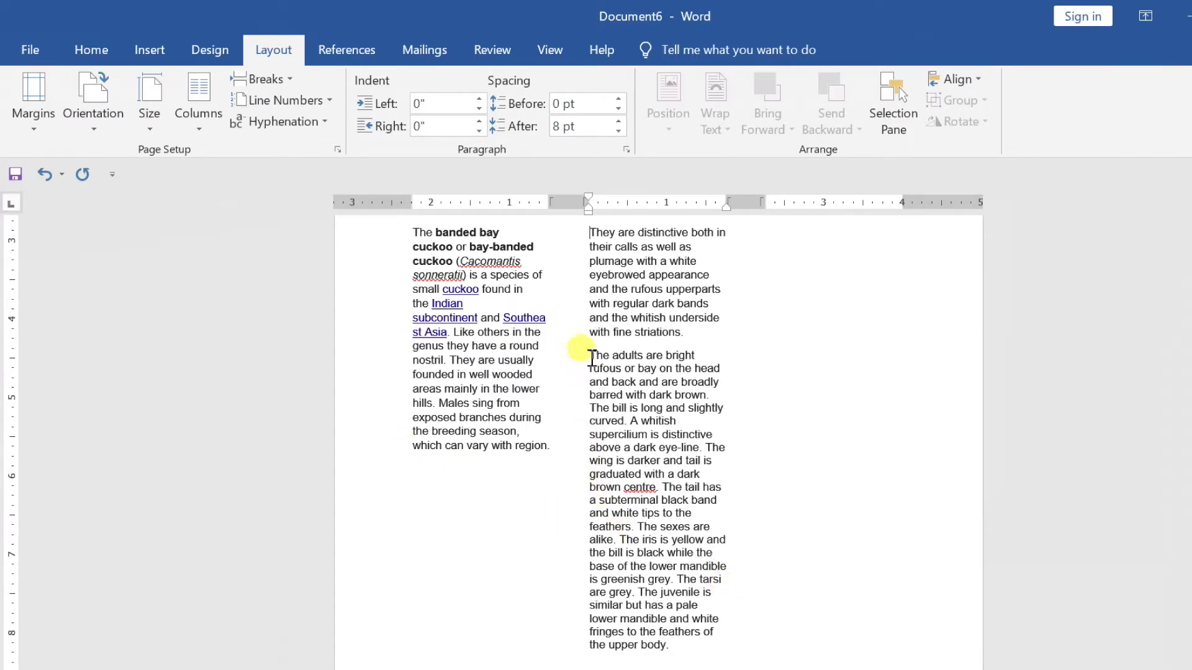
key(ctrl+shift+Return)
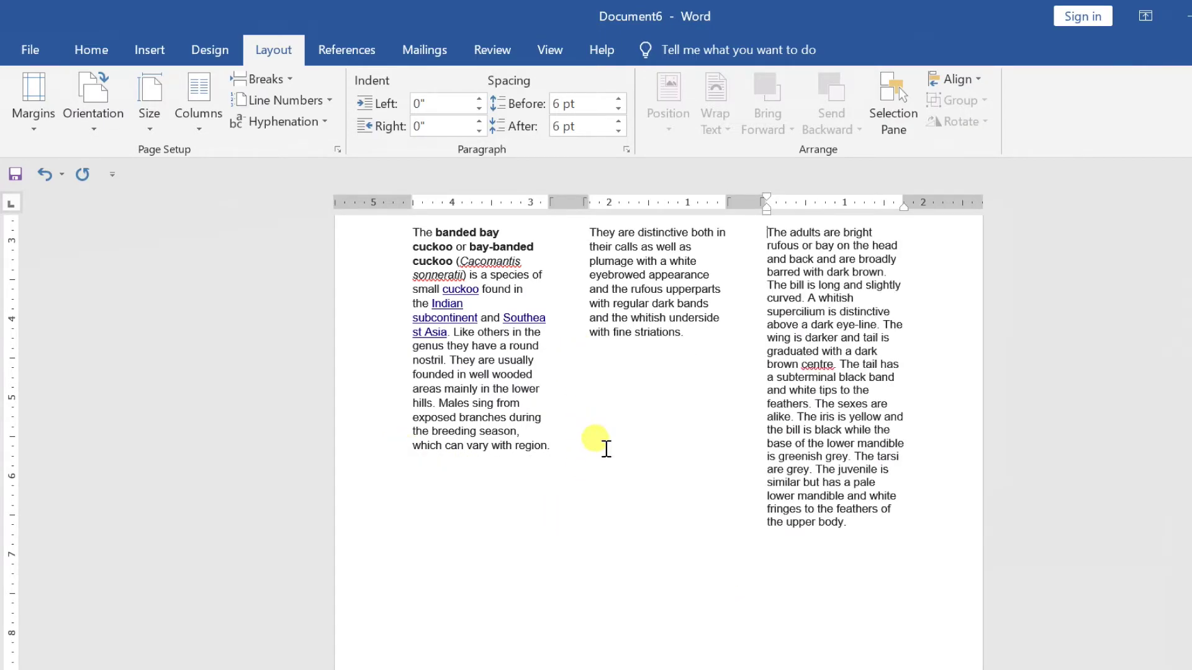
scroll(558, 434, up, 3)
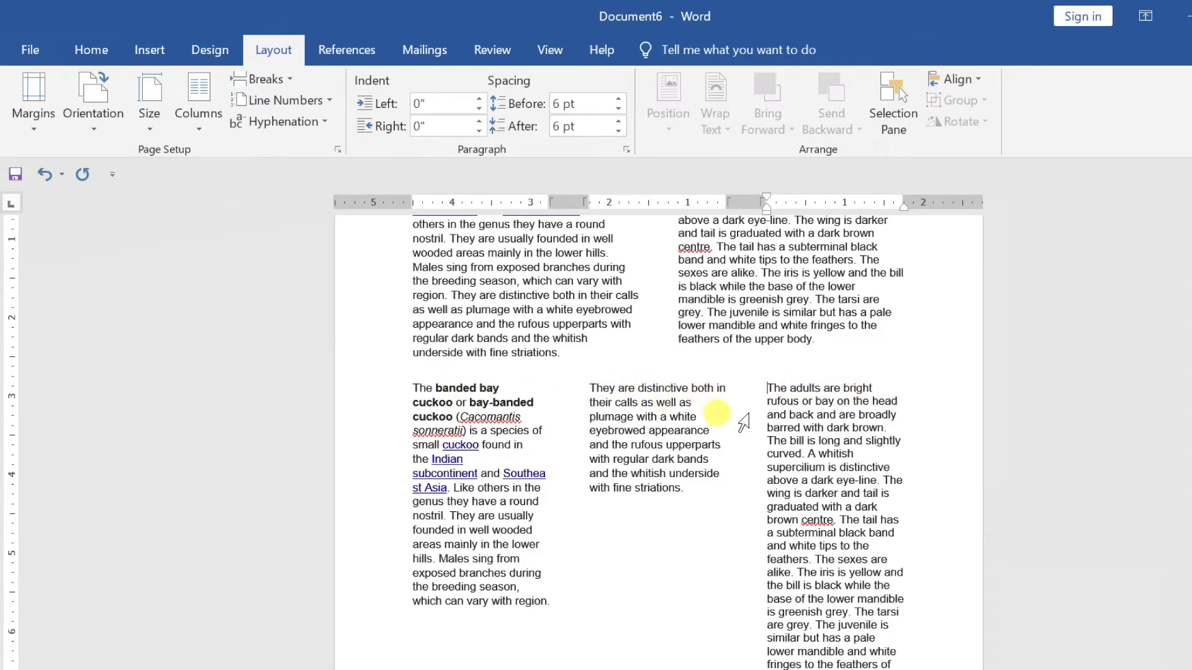
scroll(804, 406, down, 1)
scroll(773, 501, down, 3)
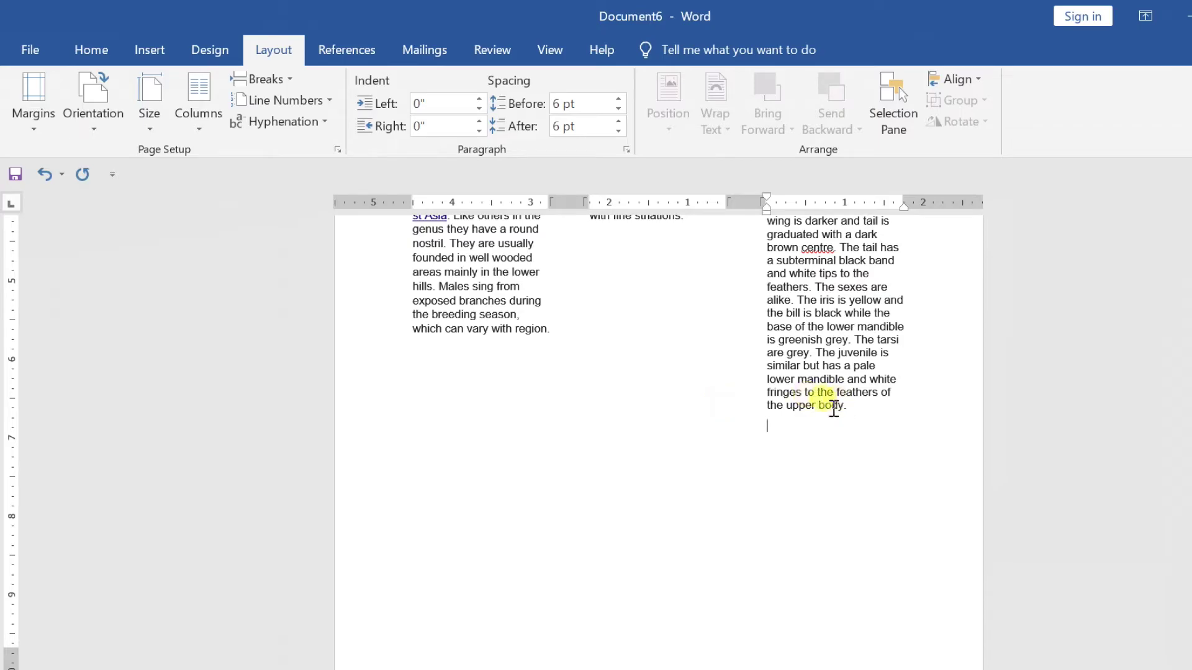
Apply the Left preset from this point forward: a 1.76" left column and a 4.01" right column.
click(197, 124)
click(235, 357)
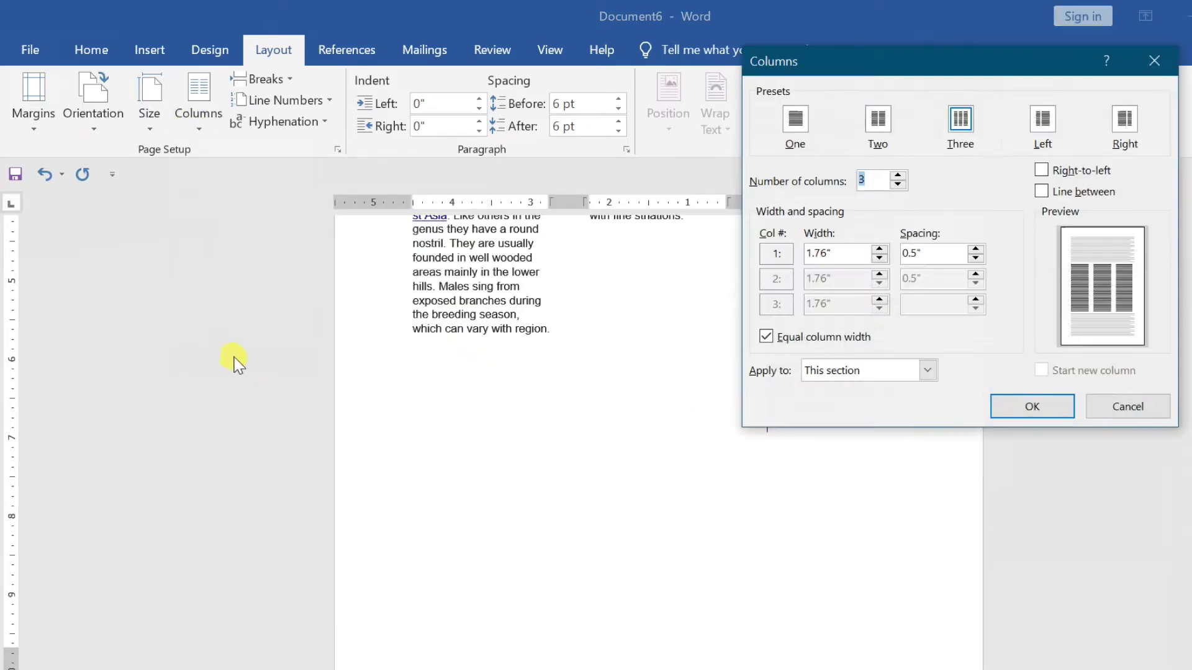
click(1044, 121)
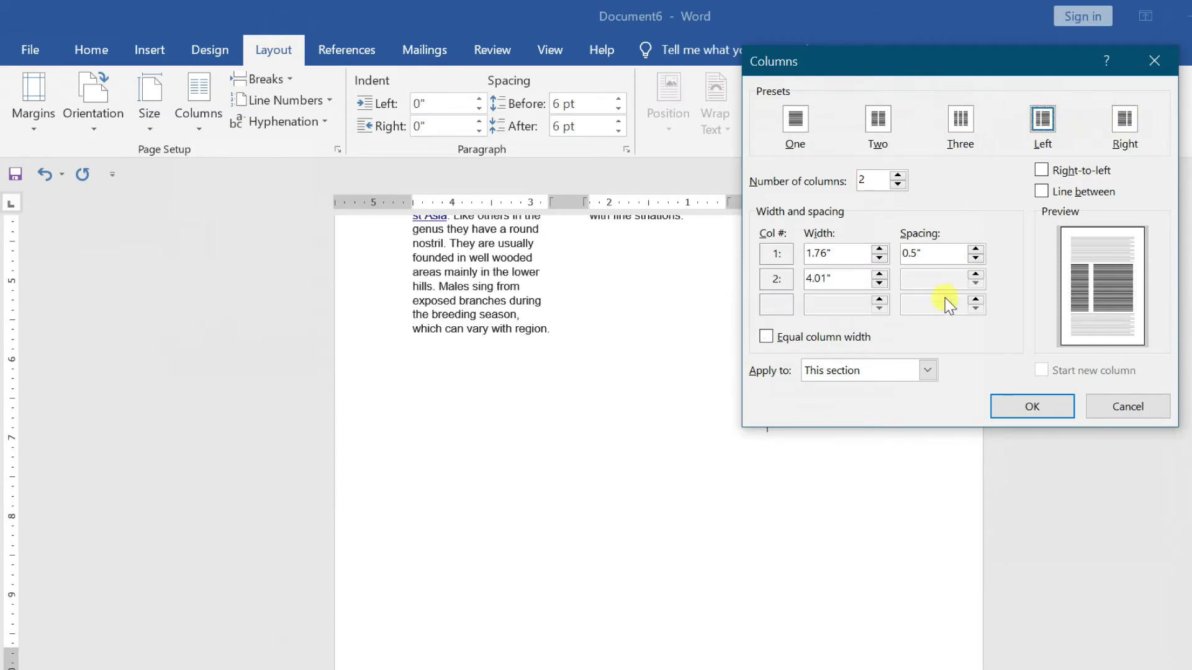
click(818, 374)
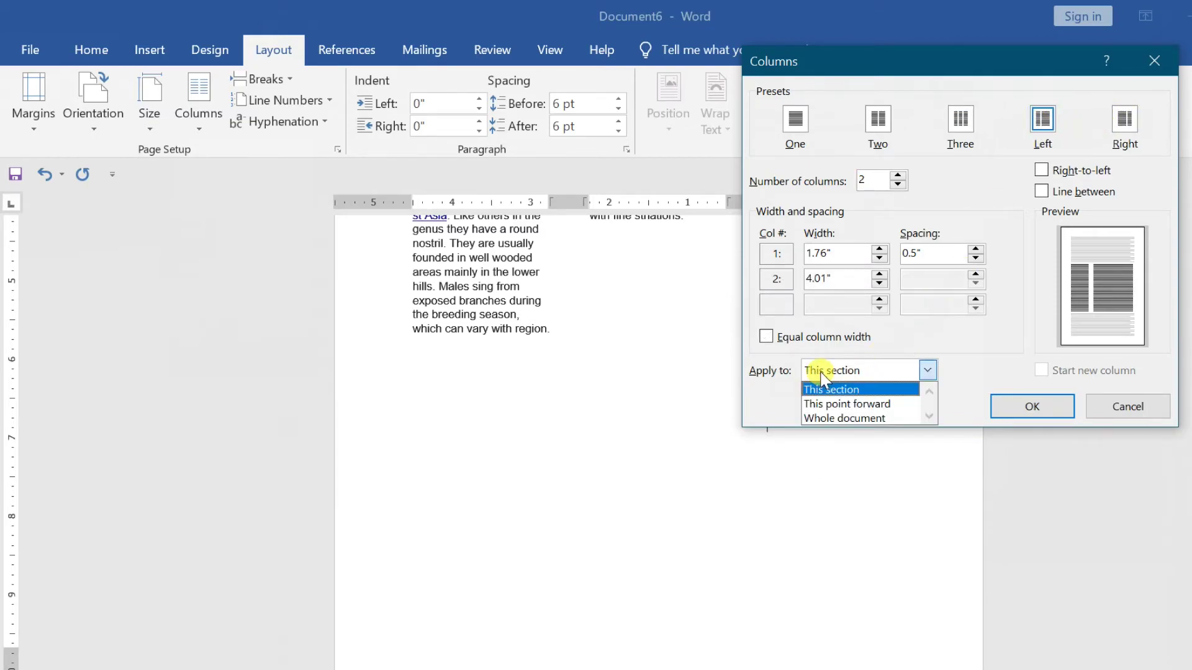
click(837, 404)
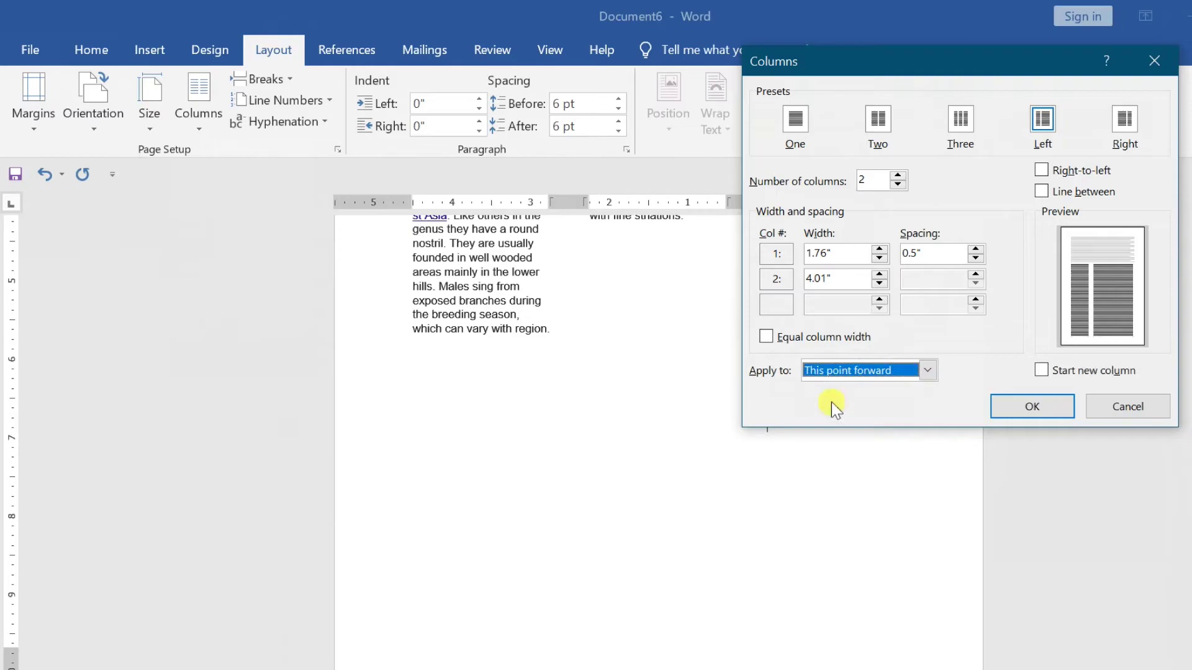
click(1024, 409)
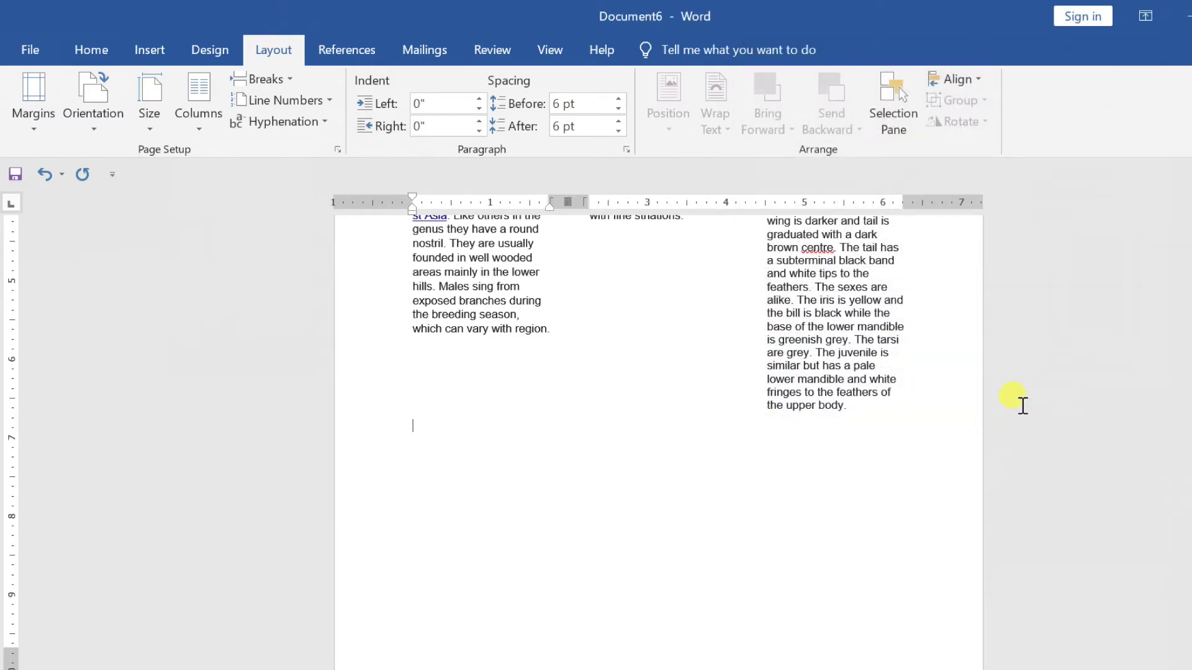
Paste the cuckoo article into the narrow-left section and scroll through all three sections.
text(The banded bay cuckoo or bay-banded cuckoo (Cacomantis sonneratii) is a species of small cuckoo found in the Indian subcontinent and Southeast Asia. Like others in the genus they have a round nostril. They are usually founded in well wooded areas mainly in the lower hills. Males sing from exposed branches during the breeding season, which can vary with region. They are distinctive both in their calls as well as plumage with a white eyebrowed appearance and the rufous upperparts with regular dark bands and the whitish underside with fine striations. The adults are bright rufous or bay on the head and back and are broadly barred with dark brown. The bill is long and slightly curved. A whitish supercilium is distinctive above a dark eye-line. The wing is darker and tail is graduated with a dark brown centre. The tail has a subterminal black band and white tips to the feathers. The sexes are alike. The iris is yellow and the bill is black while the base of the lower mandible is greenish grey. The tarsi are grey. The juvenile is similar but has a pale lower mandible and white fringes to the feathers of the upper body.)
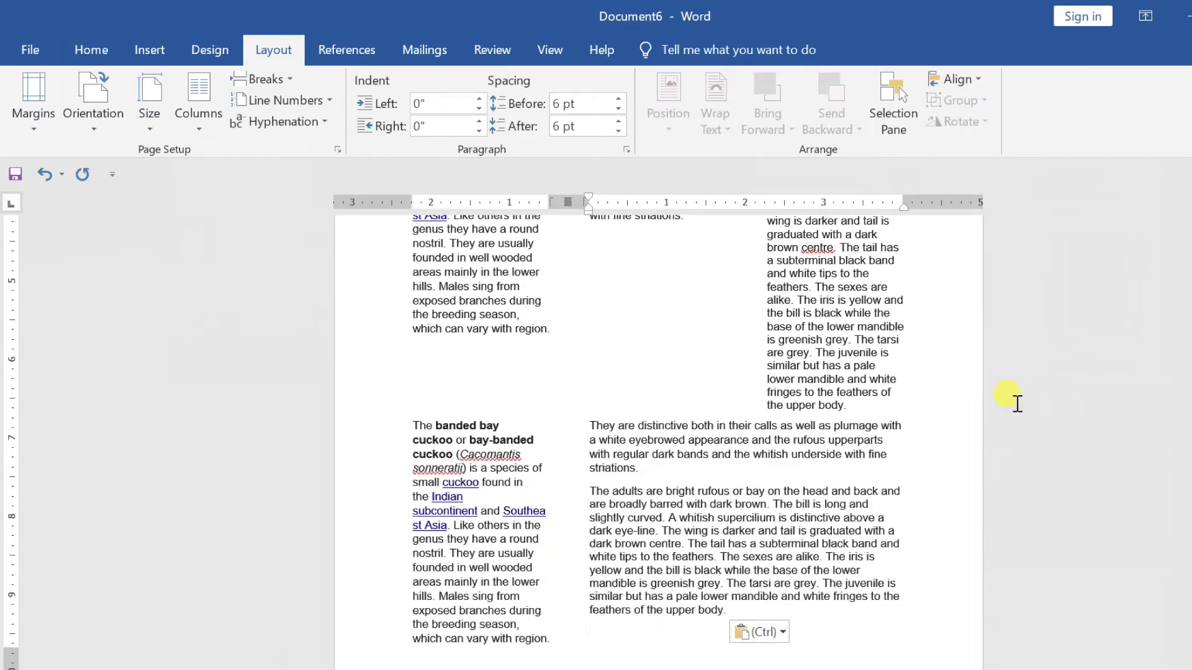
scroll(963, 532, down, 2)
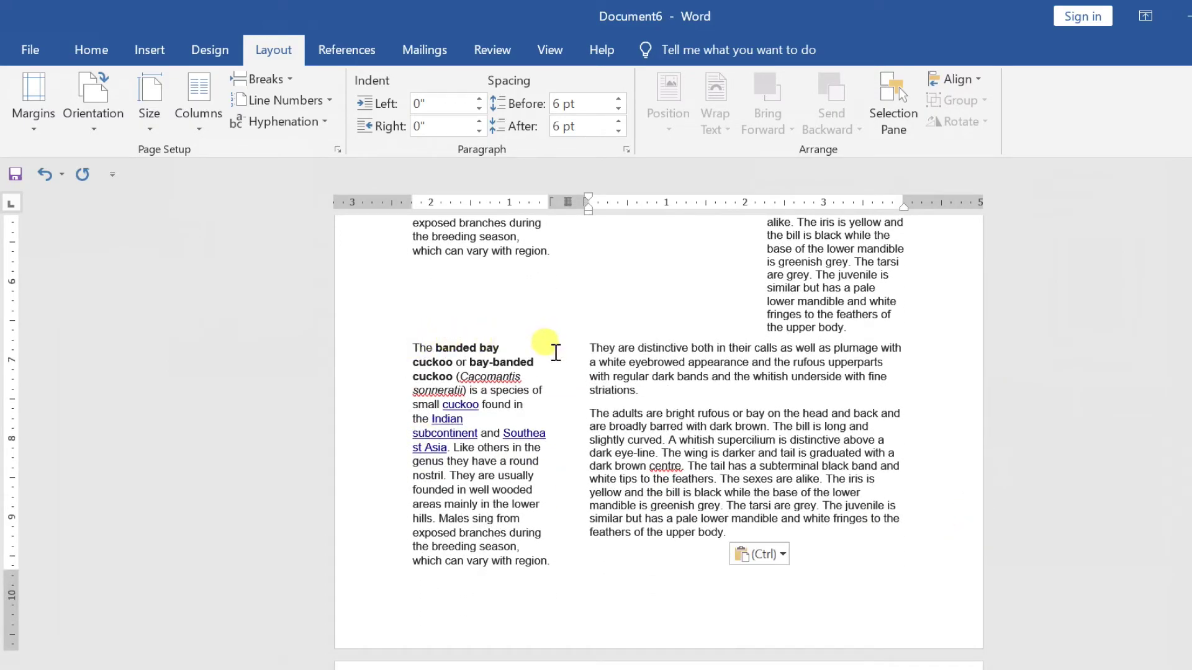
scroll(562, 485, up, 3)
scroll(561, 485, up, 3)
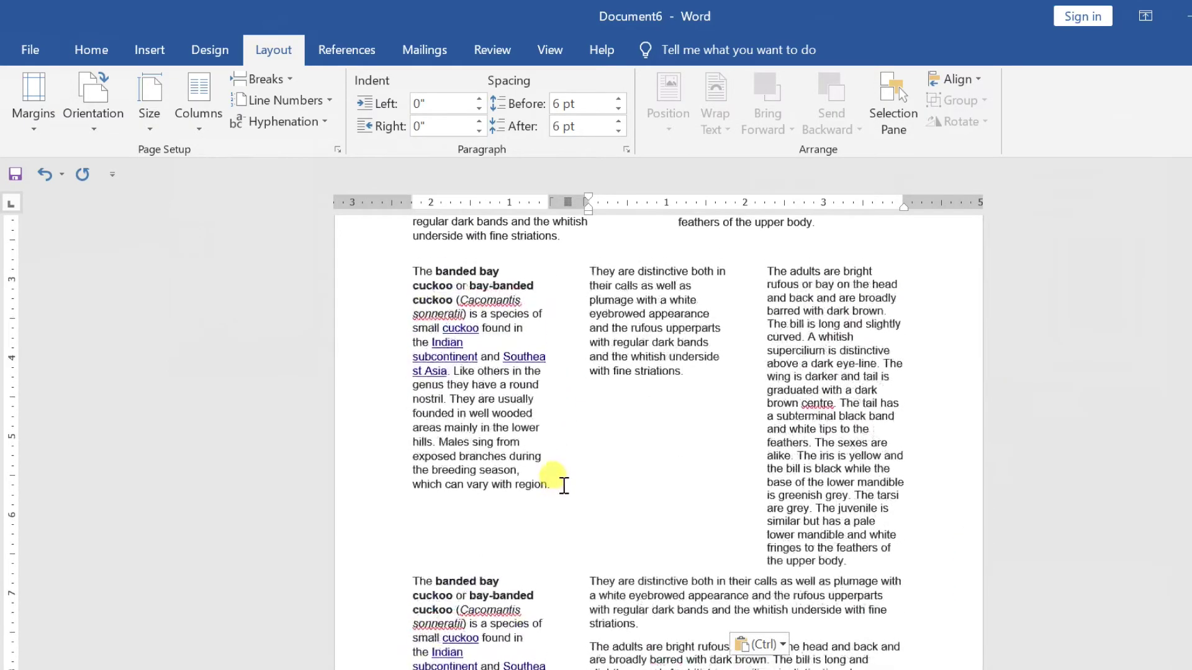
scroll(563, 485, up, 3)
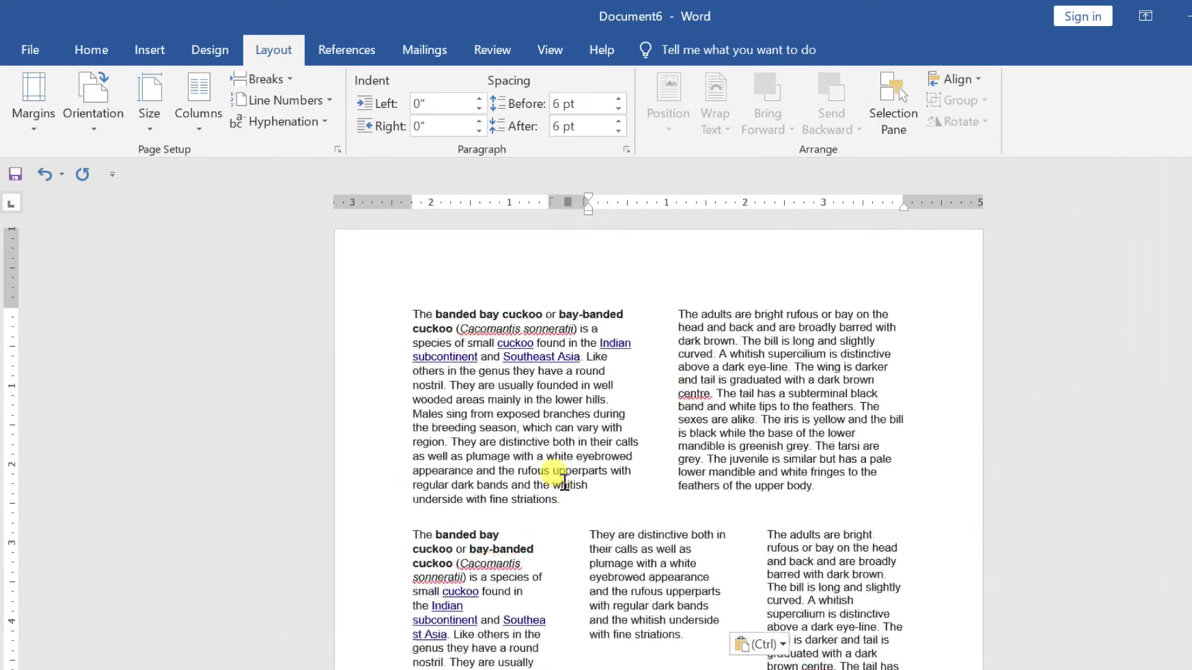
scroll(563, 485, down, 1)
scroll(564, 483, down, 4)
scroll(559, 487, down, 5)
scroll(559, 474, down, 5)
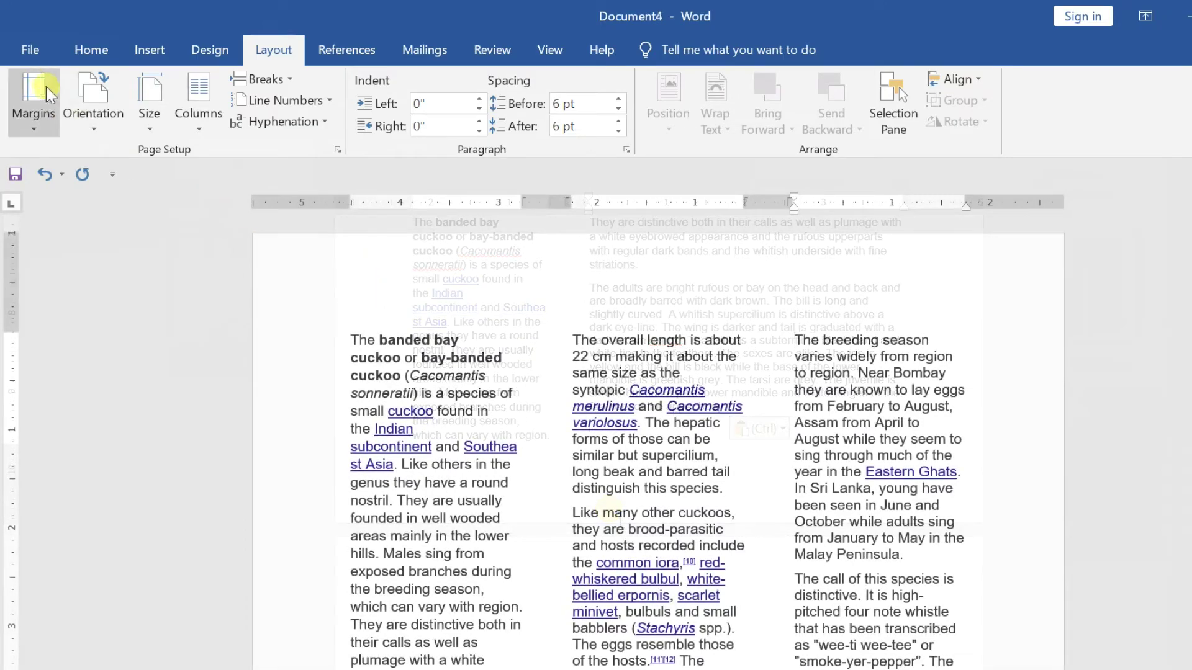
Enable Show text boundaries under Word Options > Advanced > Show document content and confirm.
click(29, 51)
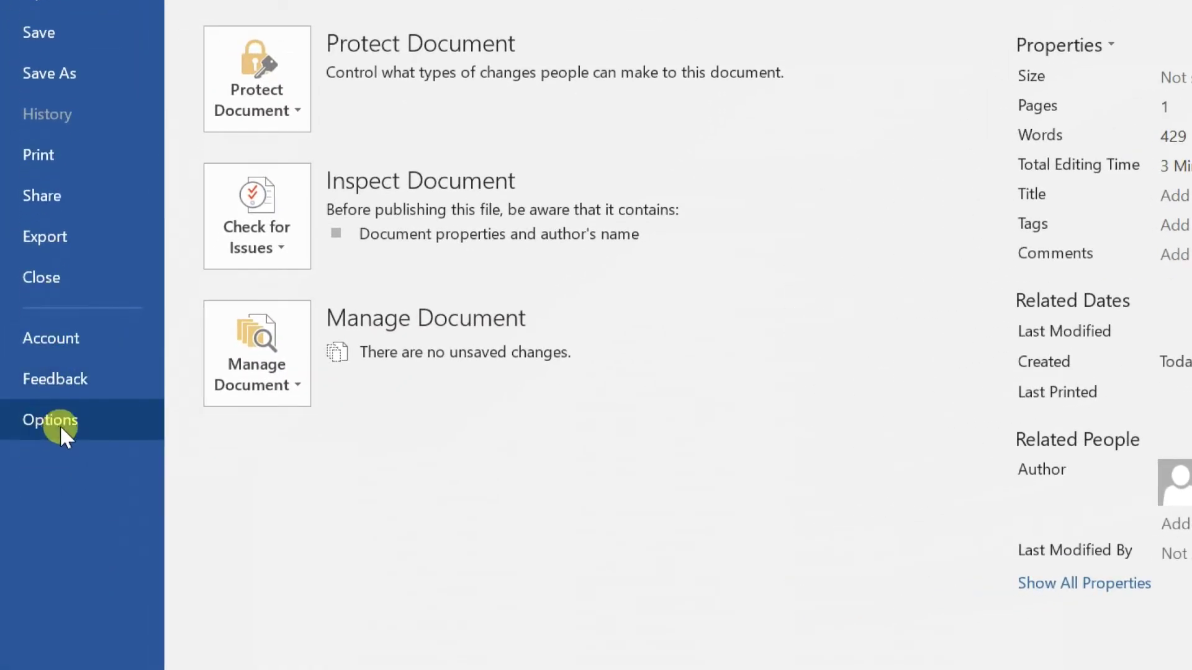
click(60, 424)
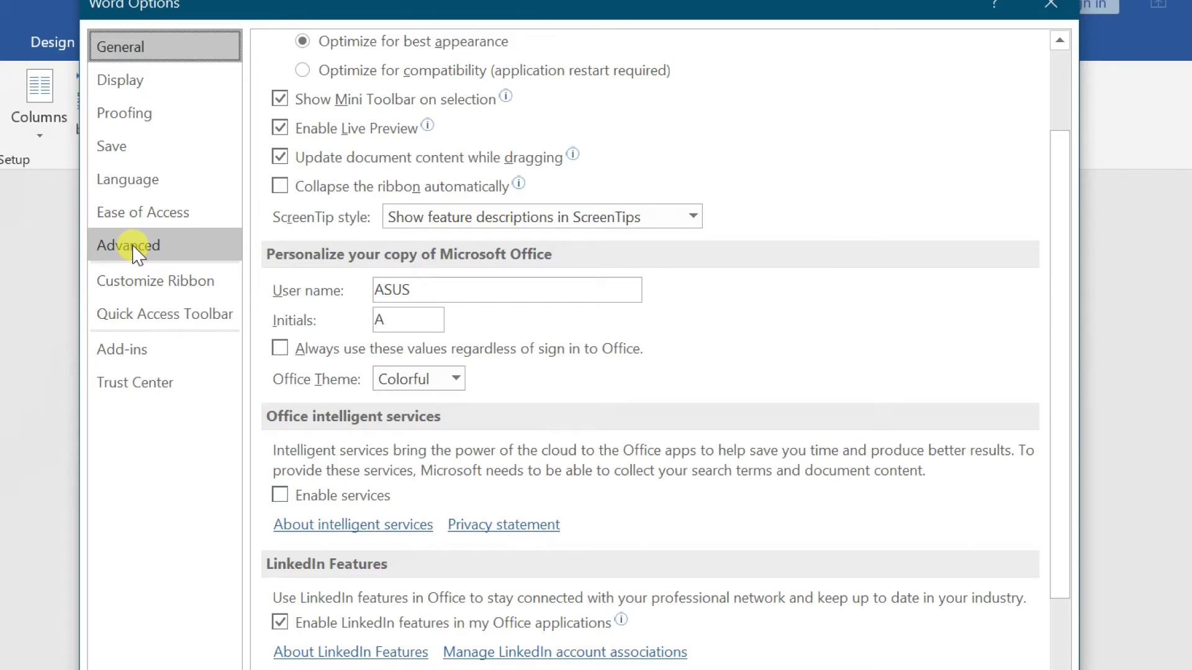
click(135, 249)
scroll(750, 484, down, 1)
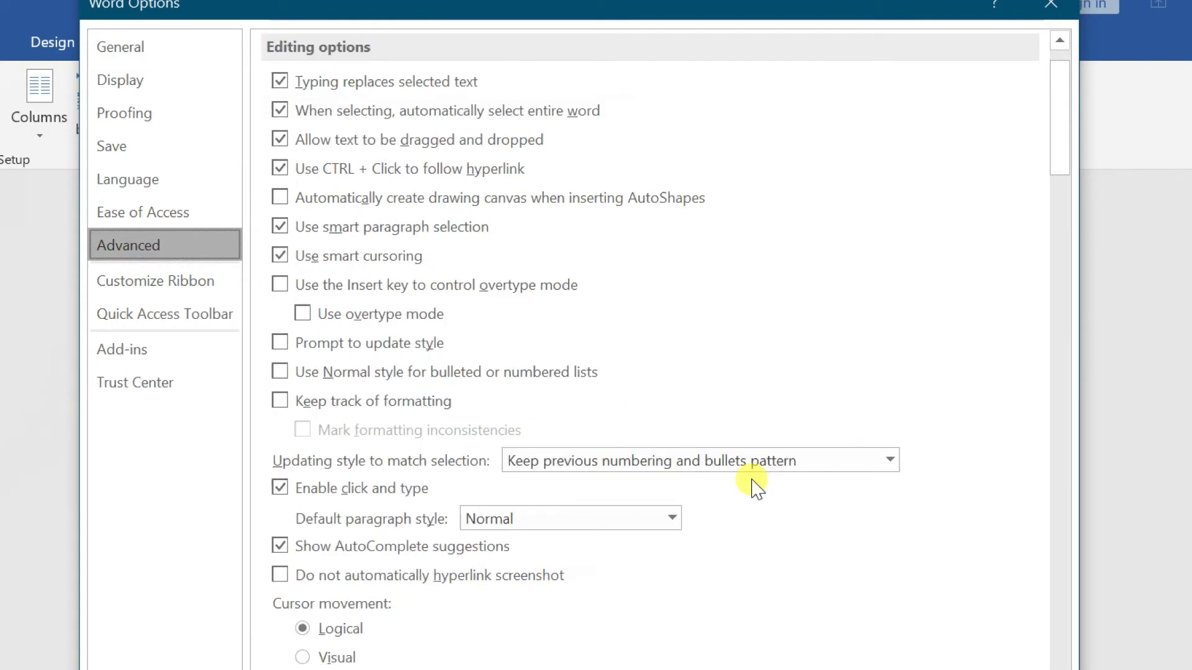
scroll(750, 484, down, 2)
scroll(748, 483, down, 2)
scroll(732, 491, down, 2)
scroll(708, 521, down, 1)
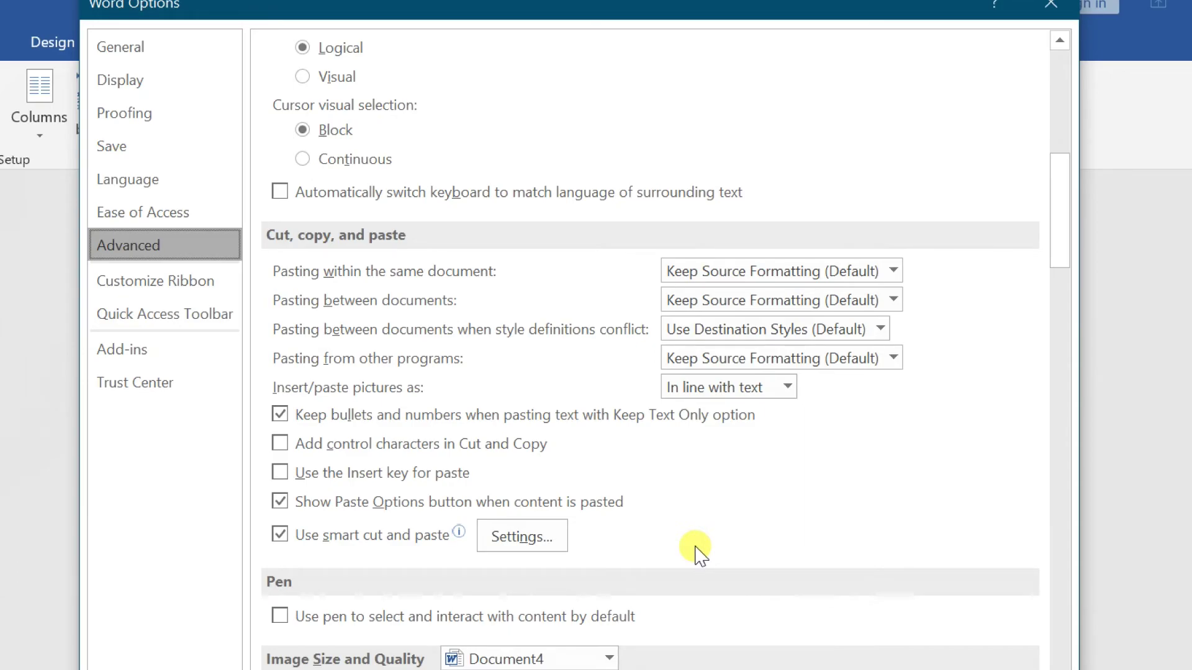
scroll(697, 549, down, 1)
scroll(697, 549, down, 1)
scroll(696, 549, down, 2)
scroll(697, 549, down, 1)
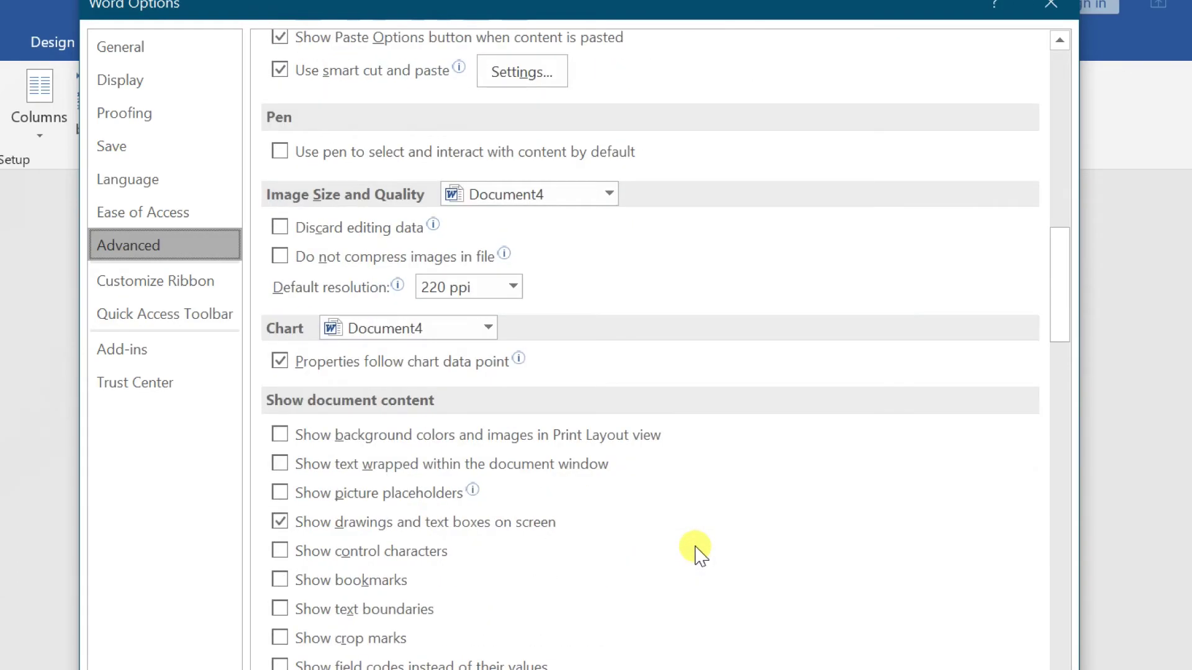
scroll(696, 549, down, 1)
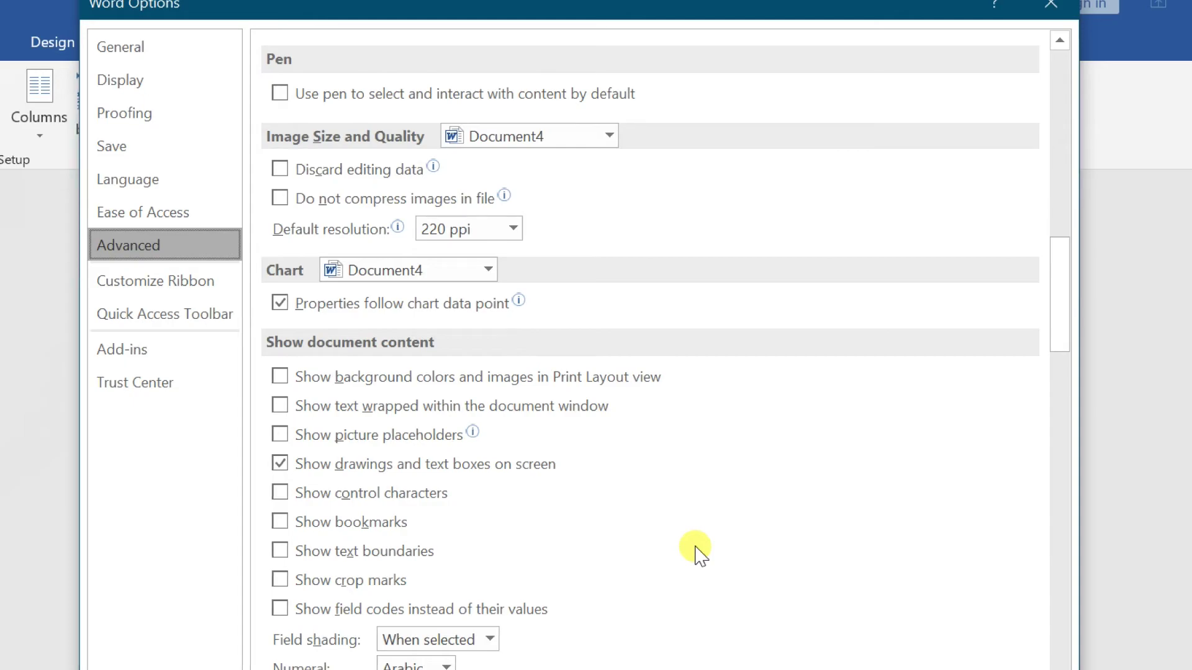
click(281, 551)
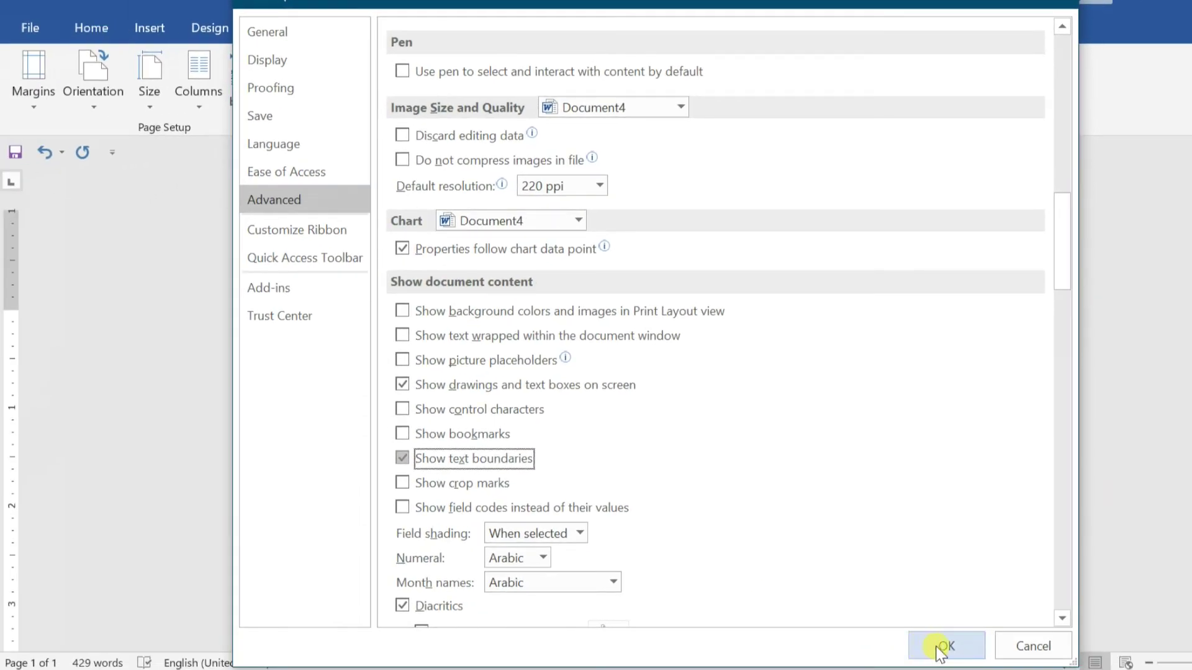
click(942, 647)
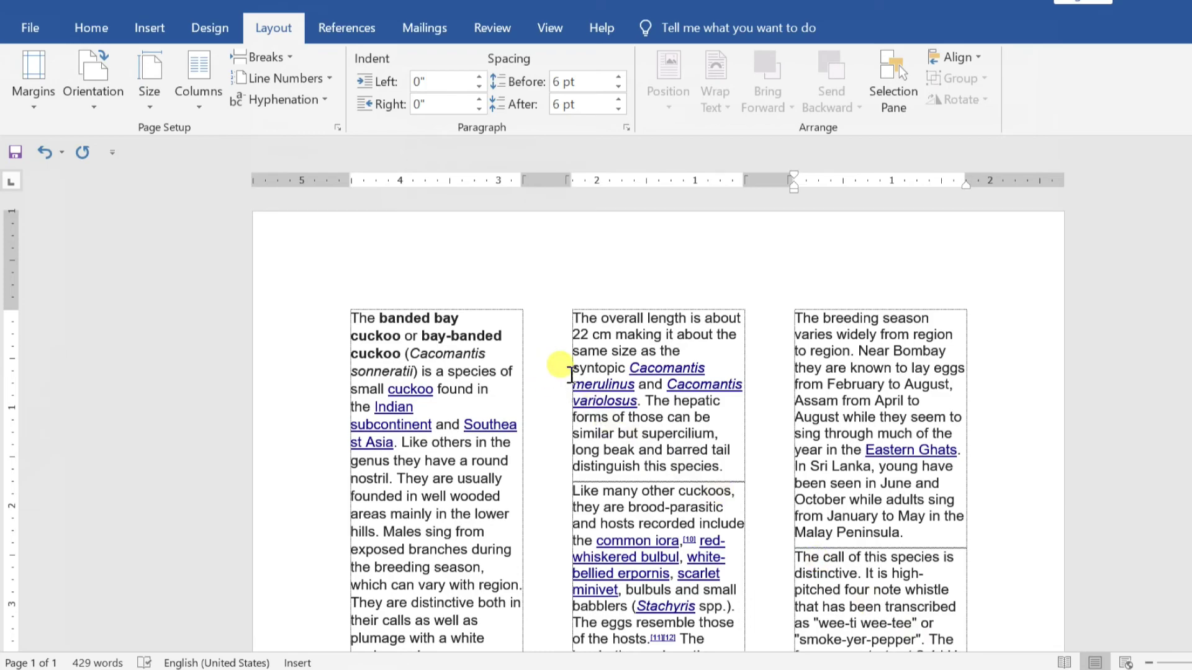
Scroll through the cuckoo article to inspect the dotted boundaries around all three columns.
scroll(566, 369, down, 3)
scroll(570, 375, down, 3)
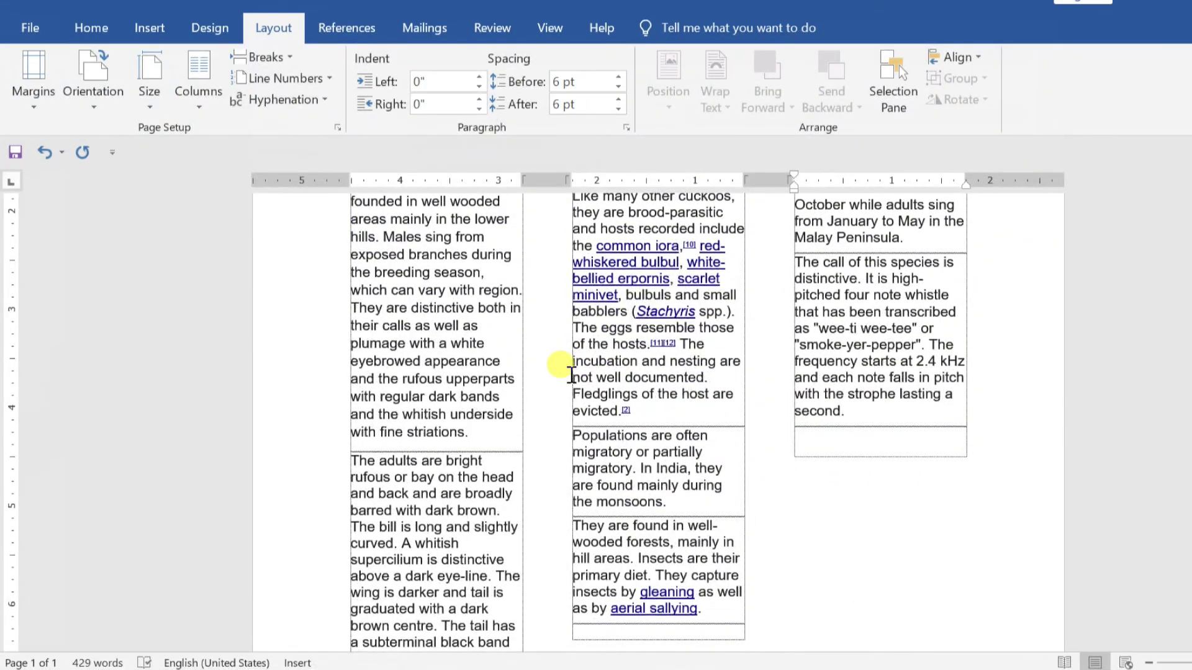
scroll(570, 375, down, 3)
scroll(570, 374, up, 2)
scroll(568, 379, up, 5)
scroll(567, 366, up, 2)
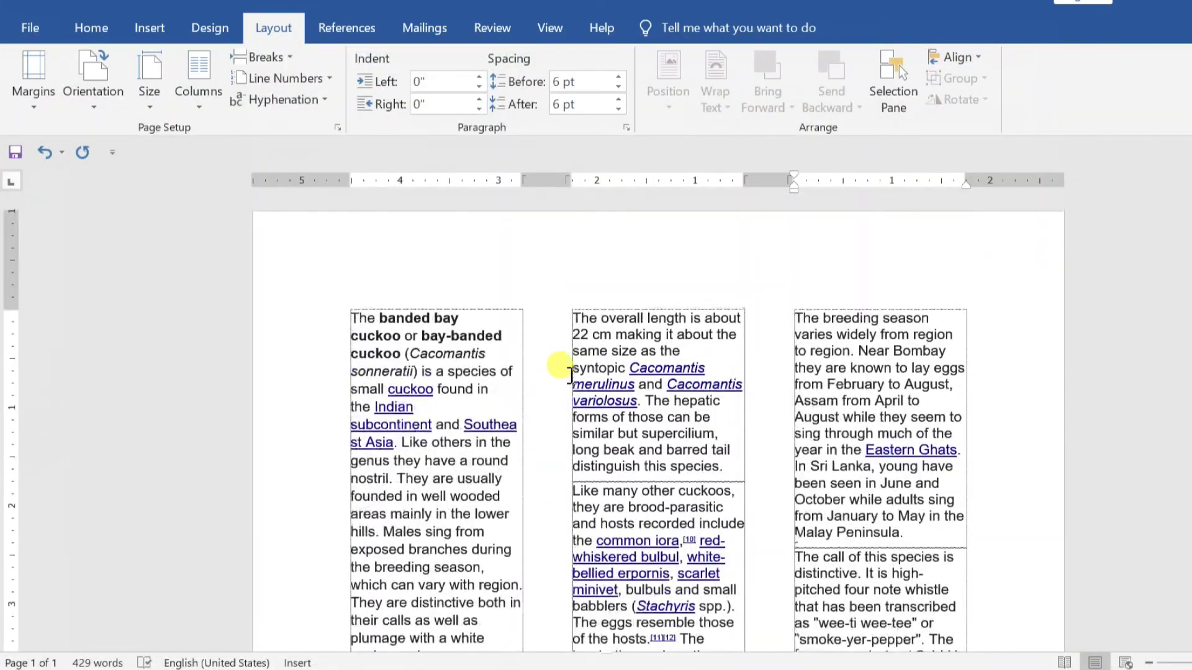